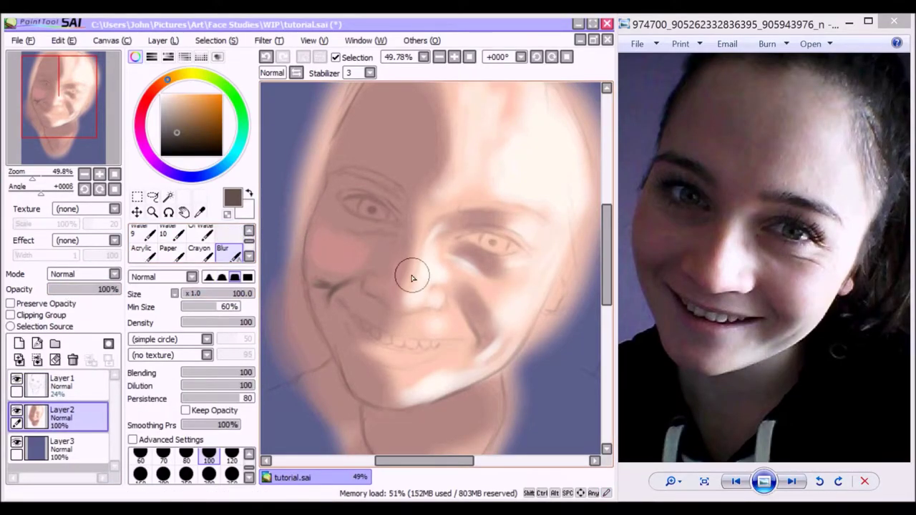
# Step: Blend the shadow edge across the forehead into the lit skin with the Blur brush at size 100
pyautogui.scroll(3, 413, 278)
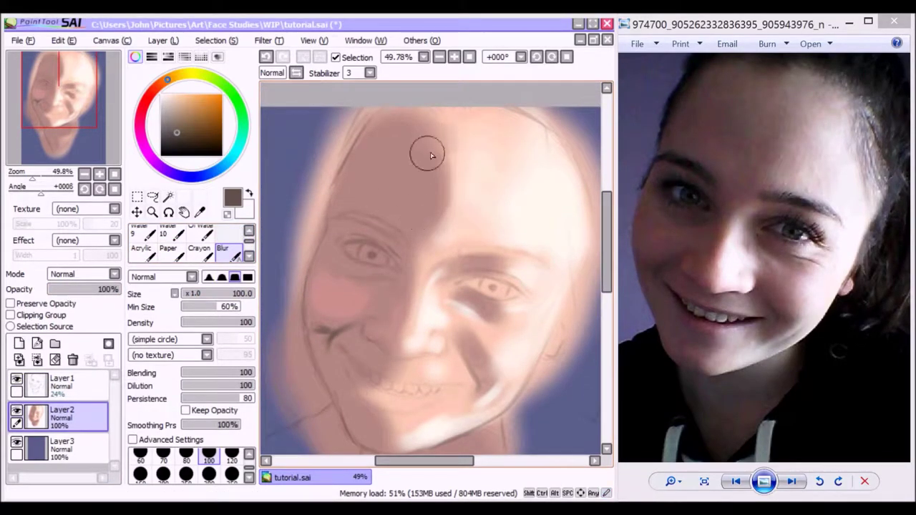
pyautogui.moveTo(431, 155)
pyautogui.mouseDown()
pyautogui.moveTo(442, 201)
pyautogui.moveTo(464, 144)
pyautogui.mouseUp()
pyautogui.moveTo(606, 272); pyautogui.dragTo(607, 286)
# Step: Soften the smile crease, the shaded cheek and the shadows around the lit-side eye with the Blur brush at size 49
pyautogui.click(215, 294)
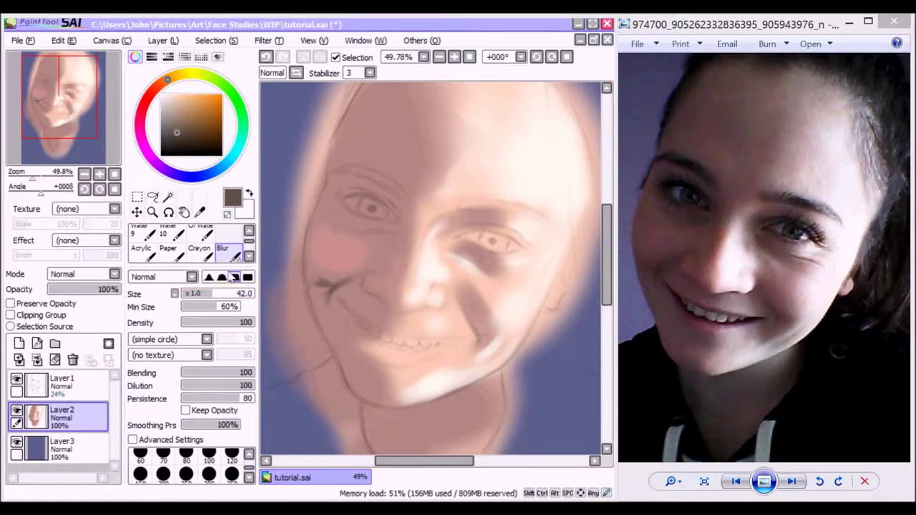
pyautogui.moveTo(324, 287); pyautogui.dragTo(348, 270)
pyautogui.click(217, 294)
pyautogui.moveTo(363, 237); pyautogui.dragTo(339, 238)
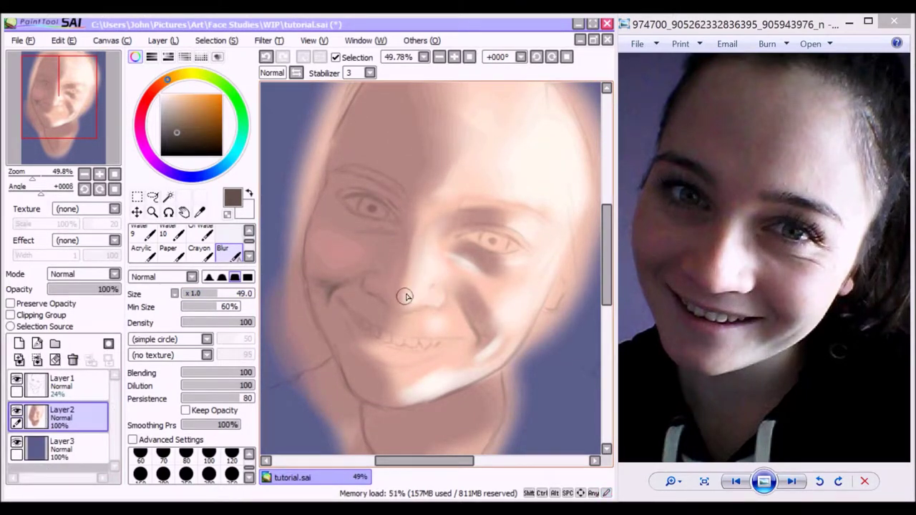
pyautogui.moveTo(454, 227)
pyautogui.mouseDown()
pyautogui.moveTo(530, 233)
pyautogui.moveTo(516, 202)
pyautogui.moveTo(484, 190)
pyautogui.moveTo(532, 222)
pyautogui.moveTo(569, 224)
pyautogui.mouseUp()
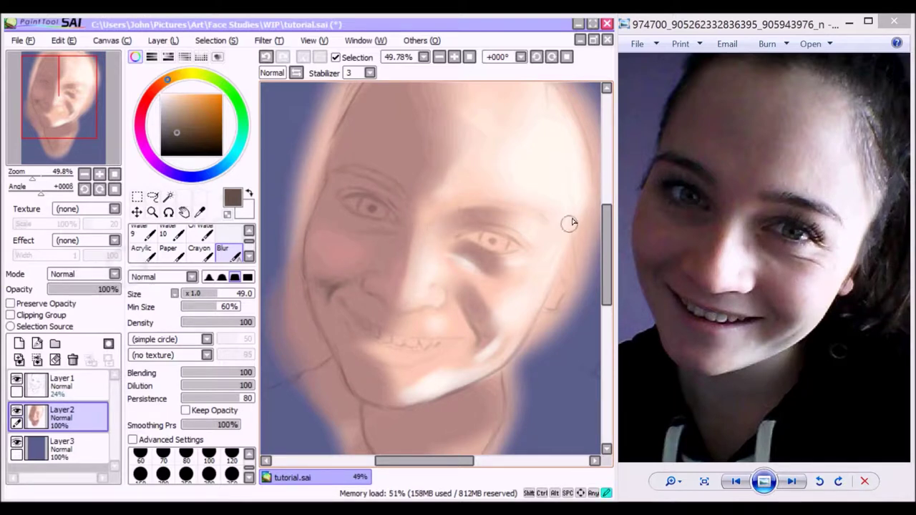
pyautogui.moveTo(501, 269); pyautogui.dragTo(469, 267)
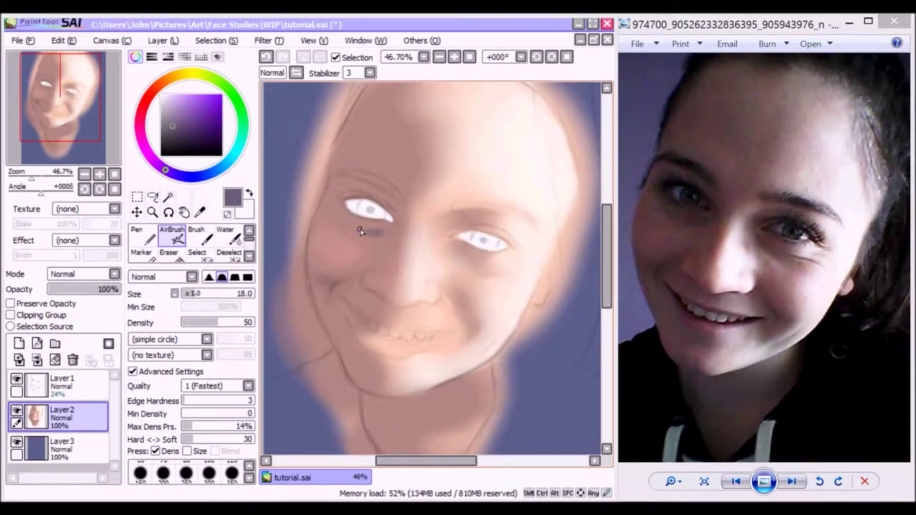
# Step: Airbrush a greyish-purple shadow beneath the shaded-side eye at size 18 and switch to blurring it
pyautogui.moveTo(360, 231)
pyautogui.mouseDown()
pyautogui.moveTo(390, 231)
pyautogui.moveTo(364, 238)
pyautogui.moveTo(375, 230)
pyautogui.moveTo(344, 223)
pyautogui.mouseUp()
pyautogui.press('c')
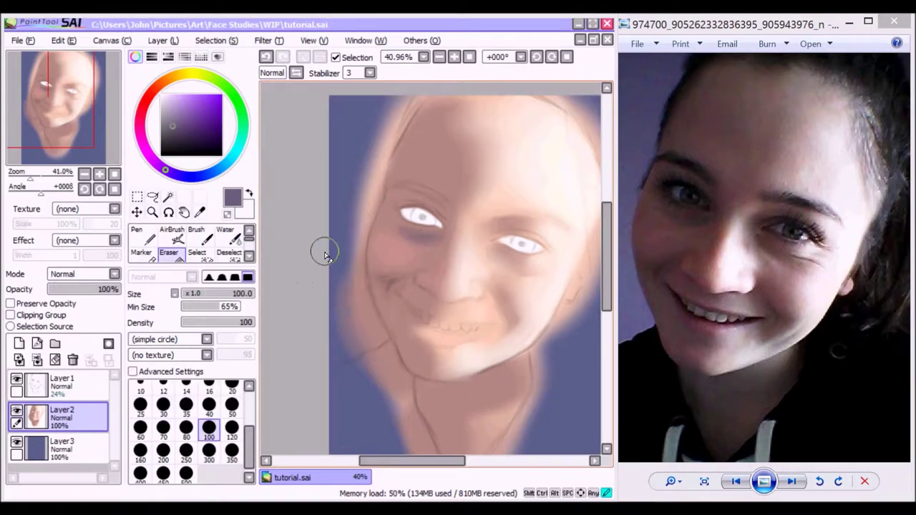
# Step: Erase the skin colour spilling outside the shaded side of the face and both sides of the neck
pyautogui.moveTo(323, 250); pyautogui.dragTo(368, 323)
pyautogui.moveTo(358, 160)
pyautogui.mouseDown()
pyautogui.moveTo(395, 116)
pyautogui.moveTo(362, 147)
pyautogui.moveTo(351, 265)
pyautogui.mouseUp()
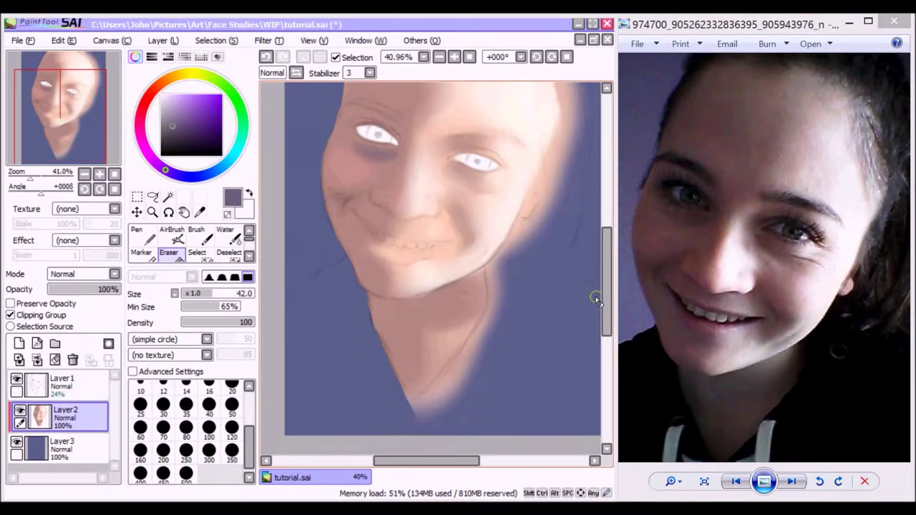
pyautogui.moveTo(490, 329); pyautogui.dragTo(443, 426)
pyautogui.moveTo(429, 267); pyautogui.dragTo(459, 268)
pyautogui.moveTo(492, 312)
pyautogui.mouseDown()
pyautogui.moveTo(465, 387)
pyautogui.moveTo(399, 403)
pyautogui.mouseUp()
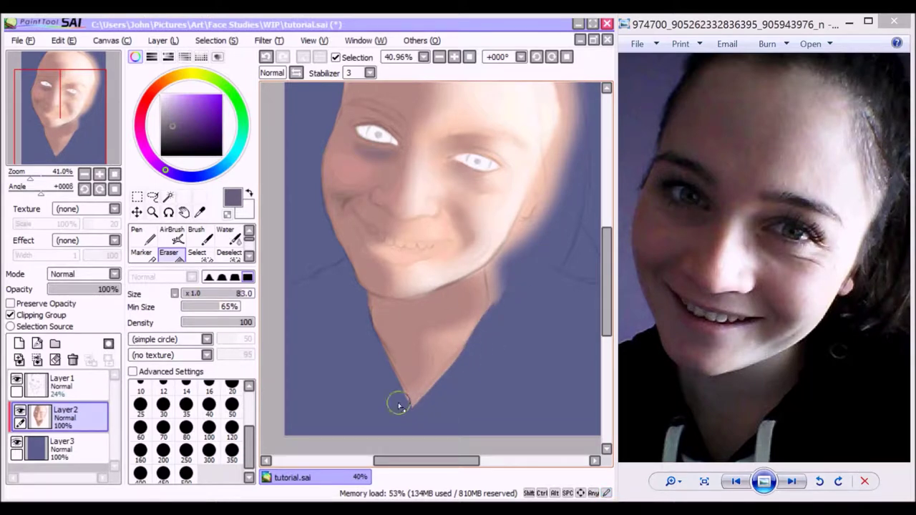
# Step: Erase the skin colour spilling outside the lit side of the head, shaping the ear and jaw outline
pyautogui.scroll(3, 440, 405)
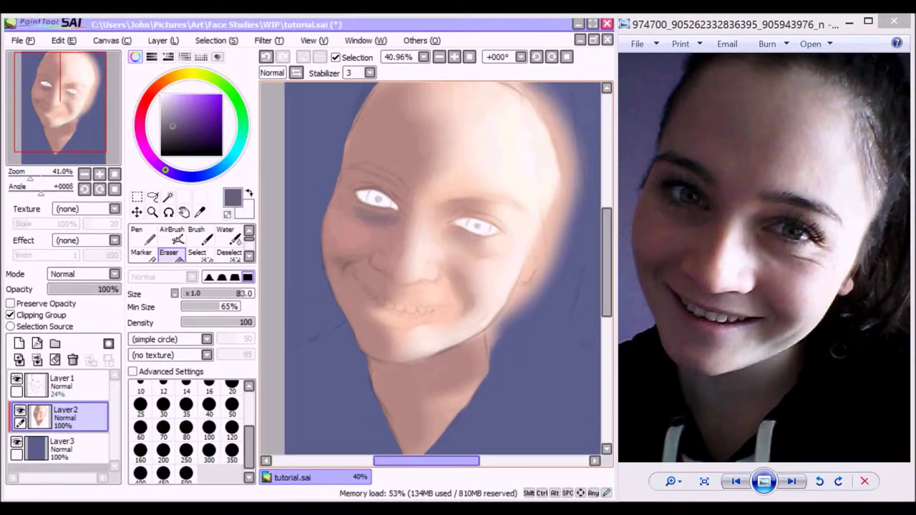
pyautogui.moveTo(426, 460); pyautogui.dragTo(445, 461)
pyautogui.moveTo(491, 98)
pyautogui.mouseDown()
pyautogui.moveTo(507, 137)
pyautogui.moveTo(487, 96)
pyautogui.moveTo(501, 131)
pyautogui.moveTo(483, 225)
pyautogui.moveTo(496, 213)
pyautogui.moveTo(466, 307)
pyautogui.moveTo(428, 357)
pyautogui.mouseUp()
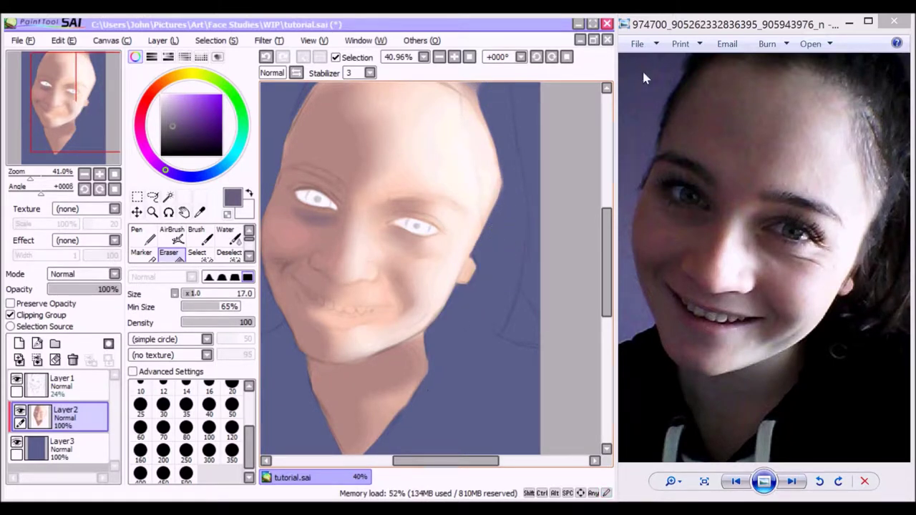
pyautogui.moveTo(530, 305)
pyautogui.mouseDown()
pyautogui.moveTo(589, 284)
pyautogui.moveTo(590, 347)
pyautogui.mouseUp()
# Step: Toggle the sketch layer, Layer1, and leave it hidden
pyautogui.click(17, 379)
pyautogui.click(16, 379)
pyautogui.click(16, 379)
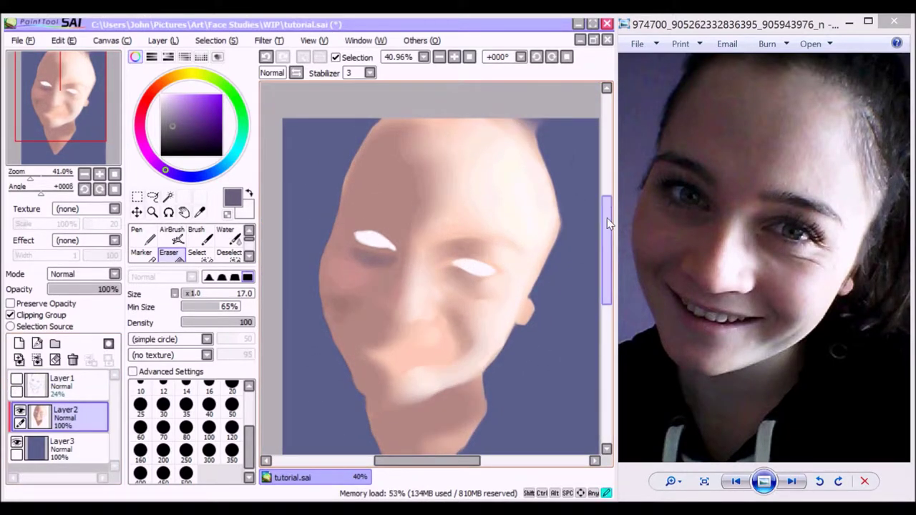
# Step: Soften the outer edges on both sides of the head with the Blur brush at size 53
pyautogui.moveTo(607, 218); pyautogui.dragTo(607, 230)
pyautogui.scroll(-3, 231, 242)
pyautogui.click(227, 254)
pyautogui.click(206, 293)
pyautogui.moveTo(372, 119)
pyautogui.mouseDown()
pyautogui.moveTo(322, 240)
pyautogui.moveTo(324, 226)
pyautogui.moveTo(330, 279)
pyautogui.moveTo(349, 295)
pyautogui.moveTo(324, 247)
pyautogui.moveTo(330, 275)
pyautogui.moveTo(370, 350)
pyautogui.mouseUp()
pyautogui.moveTo(540, 153)
pyautogui.mouseDown()
pyautogui.moveTo(551, 204)
pyautogui.moveTo(488, 306)
pyautogui.moveTo(494, 315)
pyautogui.moveTo(466, 336)
pyautogui.mouseUp()
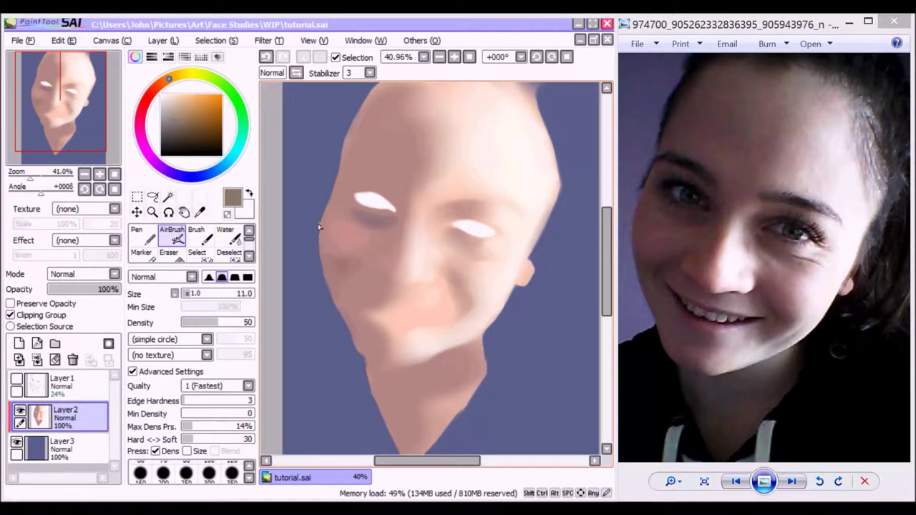
# Step: Airbrush a grey-brown shade along the shaded cheek and jaw edge at size 11, and blur it into the skin
pyautogui.moveTo(320, 227)
pyautogui.mouseDown()
pyautogui.moveTo(329, 206)
pyautogui.moveTo(320, 232)
pyautogui.moveTo(338, 277)
pyautogui.moveTo(322, 233)
pyautogui.moveTo(322, 260)
pyautogui.moveTo(348, 306)
pyautogui.moveTo(320, 248)
pyautogui.moveTo(345, 317)
pyautogui.moveTo(327, 286)
pyautogui.moveTo(364, 351)
pyautogui.mouseUp()
pyautogui.click(249, 256)
pyautogui.click(227, 253)
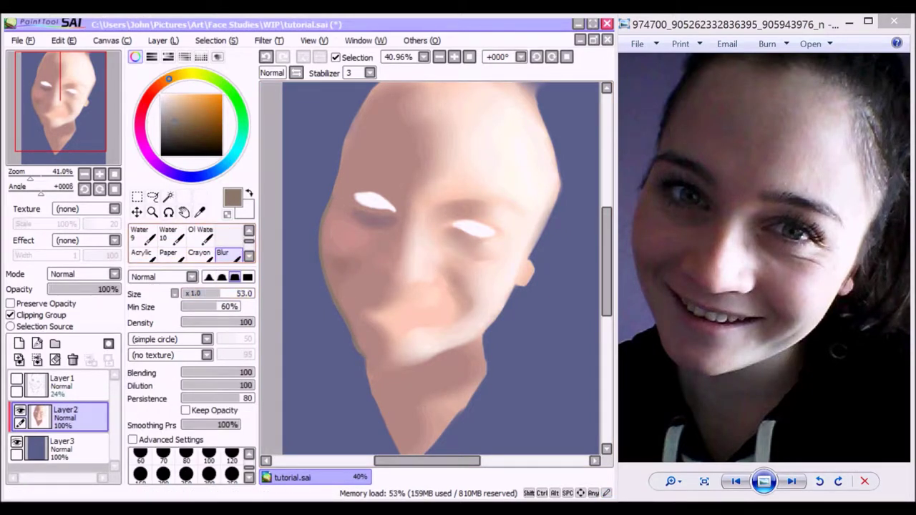
pyautogui.click(212, 294)
pyautogui.moveTo(331, 208)
pyautogui.mouseDown()
pyautogui.moveTo(336, 284)
pyautogui.moveTo(356, 324)
pyautogui.mouseUp()
pyautogui.moveTo(322, 244); pyautogui.dragTo(360, 343)
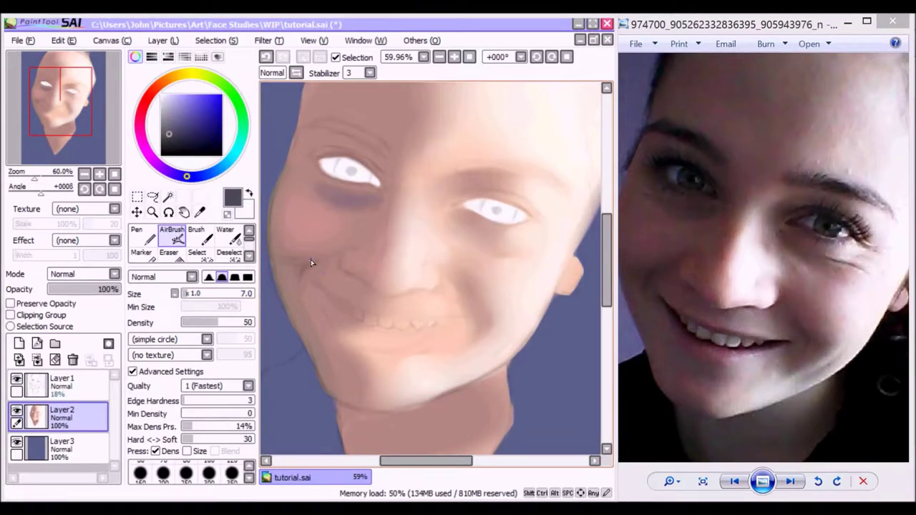
# Step: Airbrush dark blue-grey smile creases on both sides of the mouth at size 7, and blend them with Blur at size 31
pyautogui.moveTo(335, 252); pyautogui.dragTo(300, 284)
pyautogui.moveTo(468, 305); pyautogui.dragTo(478, 335)
pyautogui.press('c')
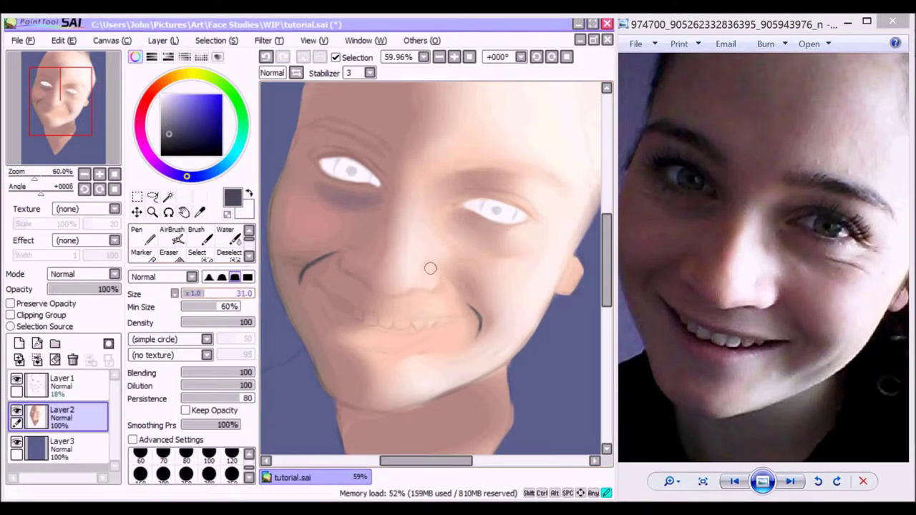
pyautogui.moveTo(312, 264)
pyautogui.mouseDown()
pyautogui.moveTo(331, 257)
pyautogui.moveTo(298, 285)
pyautogui.mouseUp()
pyautogui.moveTo(463, 303); pyautogui.dragTo(473, 334)
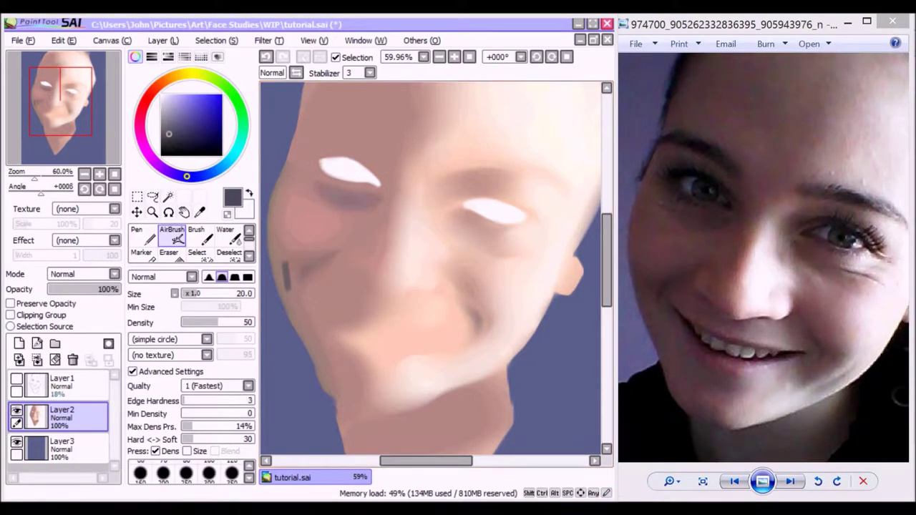
# Step: Airbrush dark shading along the shaded cheek edge and beneath the lower lip at size 20, and blend it with Blur at size 28
pyautogui.moveTo(309, 264)
pyautogui.mouseDown()
pyautogui.moveTo(281, 271)
pyautogui.moveTo(288, 267)
pyautogui.moveTo(274, 259)
pyautogui.moveTo(282, 290)
pyautogui.mouseUp()
pyautogui.moveTo(307, 348); pyautogui.dragTo(268, 230)
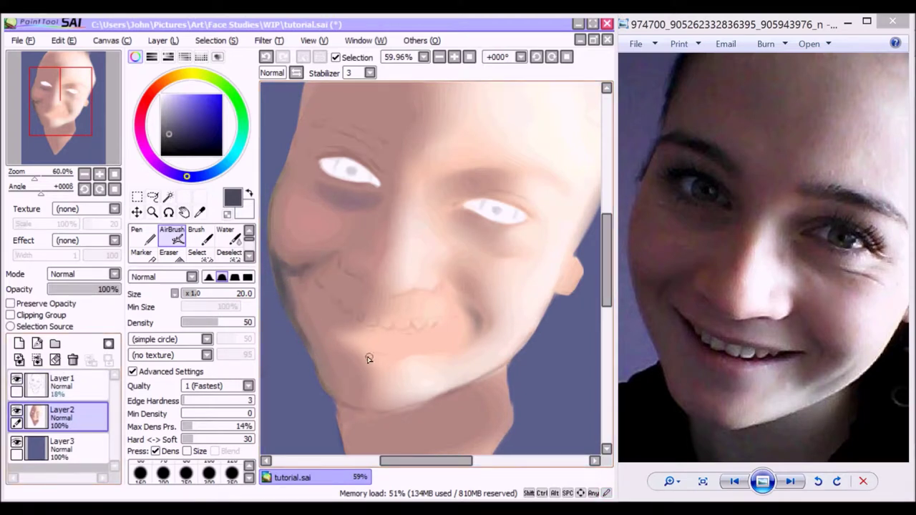
pyautogui.moveTo(347, 350)
pyautogui.mouseDown()
pyautogui.moveTo(380, 366)
pyautogui.moveTo(336, 348)
pyautogui.mouseUp()
pyautogui.press(']')
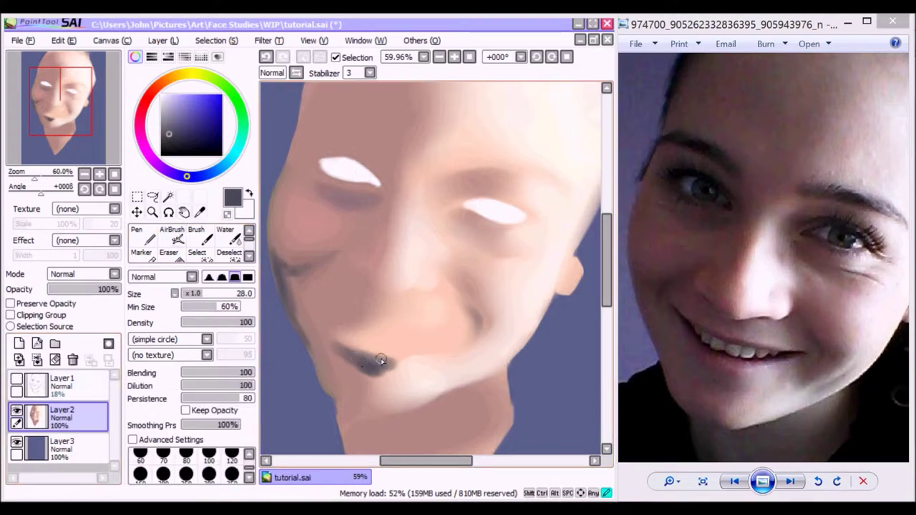
pyautogui.moveTo(373, 373)
pyautogui.mouseDown()
pyautogui.moveTo(342, 360)
pyautogui.moveTo(384, 354)
pyautogui.moveTo(394, 365)
pyautogui.moveTo(338, 369)
pyautogui.moveTo(374, 378)
pyautogui.moveTo(374, 387)
pyautogui.moveTo(294, 308)
pyautogui.moveTo(279, 246)
pyautogui.mouseUp()
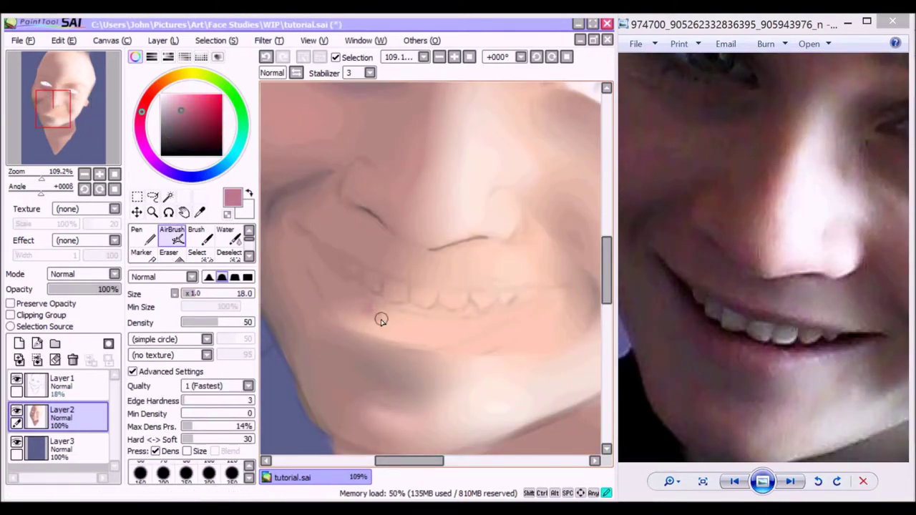
# Step: Airbrush the lower lip in mauve pink at size 18, tapering it to the lit-side mouth corner at size 7
pyautogui.moveTo(381, 320)
pyautogui.mouseDown()
pyautogui.moveTo(374, 307)
pyautogui.moveTo(425, 321)
pyautogui.moveTo(356, 301)
pyautogui.moveTo(448, 322)
pyautogui.moveTo(325, 294)
pyautogui.mouseUp()
pyautogui.click(188, 294)
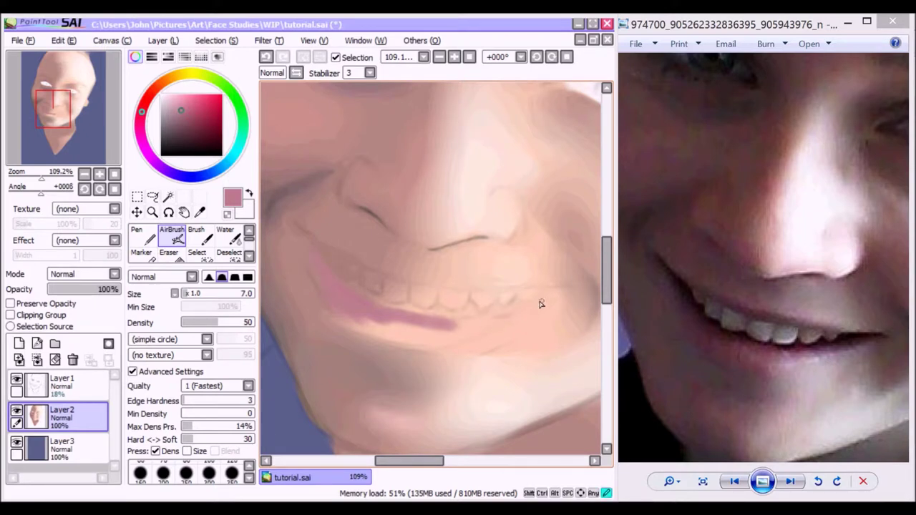
pyautogui.moveTo(540, 304)
pyautogui.mouseDown()
pyautogui.moveTo(480, 322)
pyautogui.moveTo(437, 323)
pyautogui.moveTo(508, 320)
pyautogui.mouseUp()
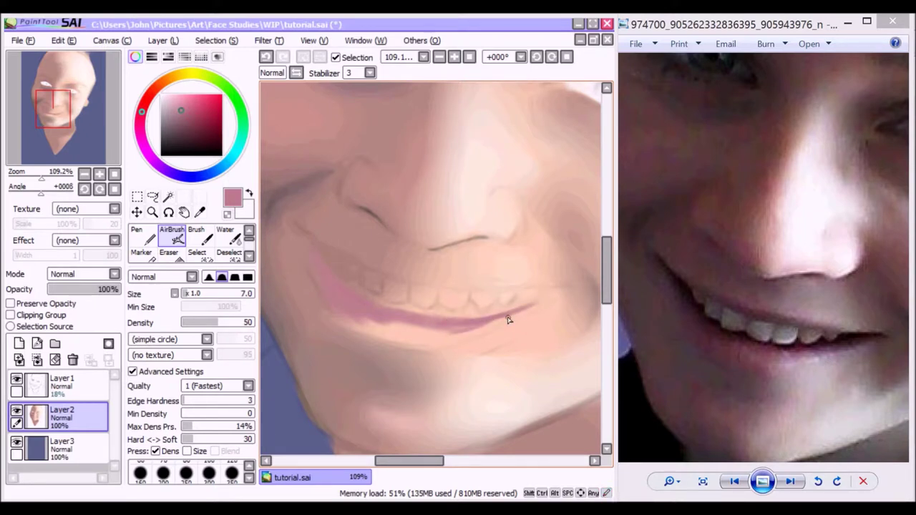
# Step: Airbrush a light pink highlight on the lower lip at size 16
pyautogui.moveTo(184, 119); pyautogui.dragTo(175, 100)
pyautogui.press(']')
pyautogui.press(']')
pyautogui.press(']')
pyautogui.press(']')
pyautogui.press(']')
pyautogui.press(']')
pyautogui.moveTo(385, 329)
pyautogui.mouseDown()
pyautogui.moveTo(355, 319)
pyautogui.moveTo(423, 330)
pyautogui.mouseUp()
# Step: Airbrush a salmon-red tone along the lower edge of the lower lip at size 11
pyautogui.click(146, 105)
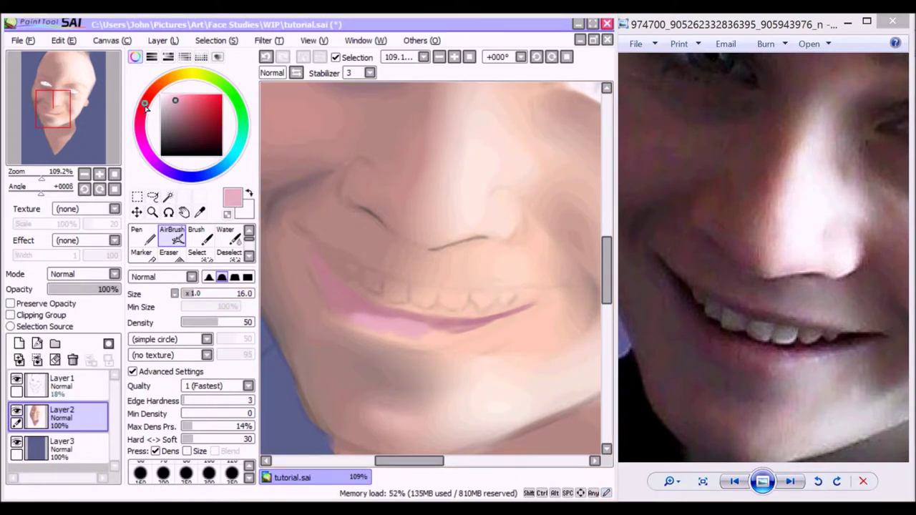
pyautogui.moveTo(146, 106); pyautogui.dragTo(147, 98)
pyautogui.click(187, 100)
pyautogui.moveTo(189, 293); pyautogui.dragTo(190, 293)
pyautogui.moveTo(363, 327)
pyautogui.mouseDown()
pyautogui.moveTo(415, 345)
pyautogui.moveTo(400, 335)
pyautogui.mouseUp()
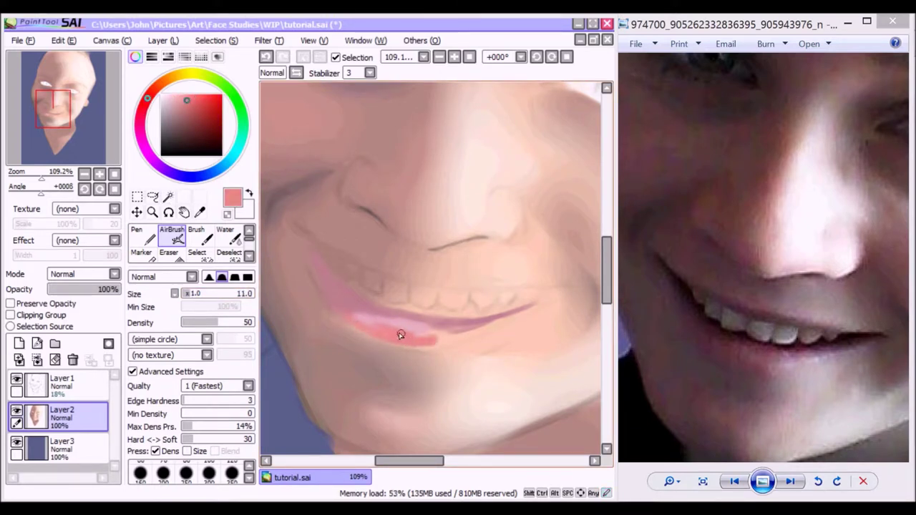
# Step: Airbrush a thin greyish-brown upper lip line above the teeth at size 5
pyautogui.click(163, 82)
pyautogui.click(179, 119)
pyautogui.press(']')
pyautogui.click(187, 293)
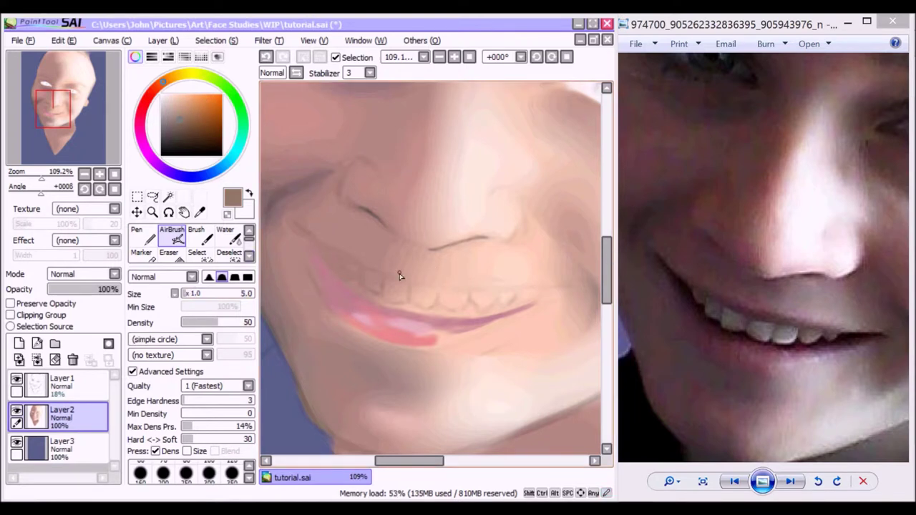
pyautogui.moveTo(405, 280); pyautogui.dragTo(491, 288)
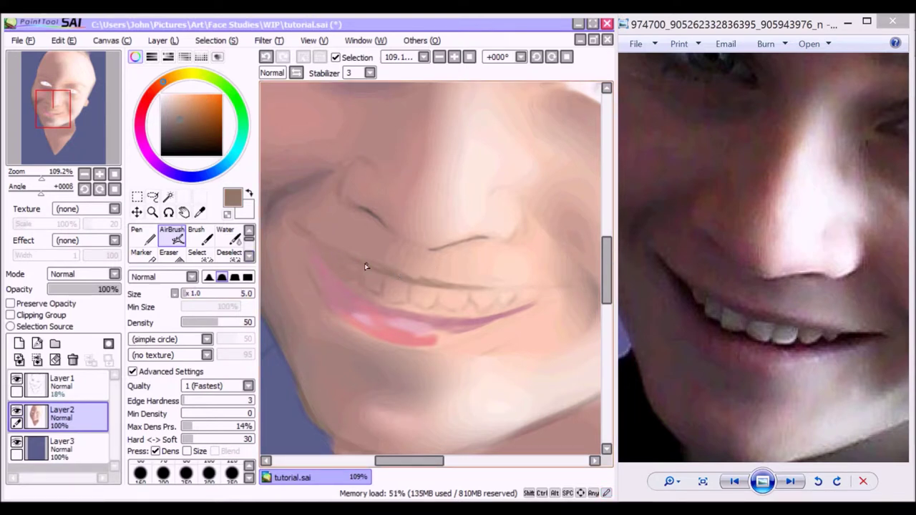
# Step: Blend the lower lip colours with Blur at size 20, and soften the upper lip line with a smaller Blur brush
pyautogui.click(248, 256)
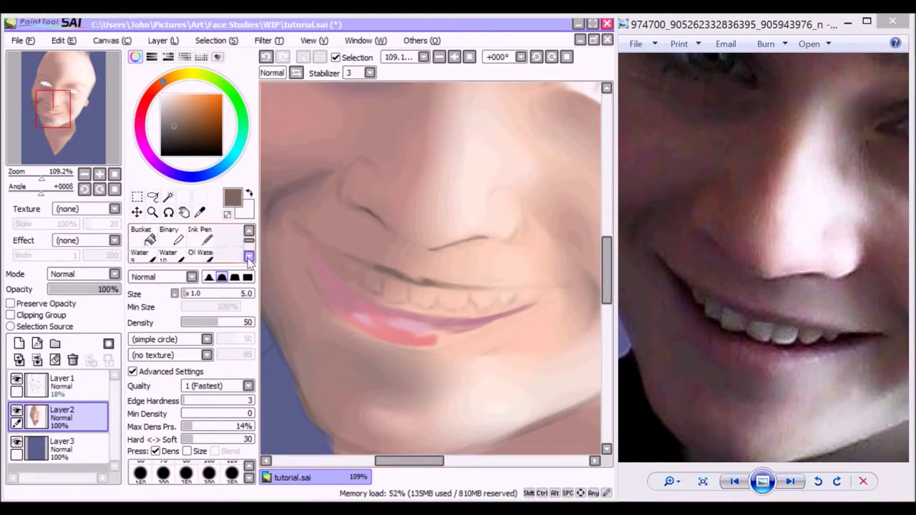
pyautogui.click(248, 257)
pyautogui.click(229, 236)
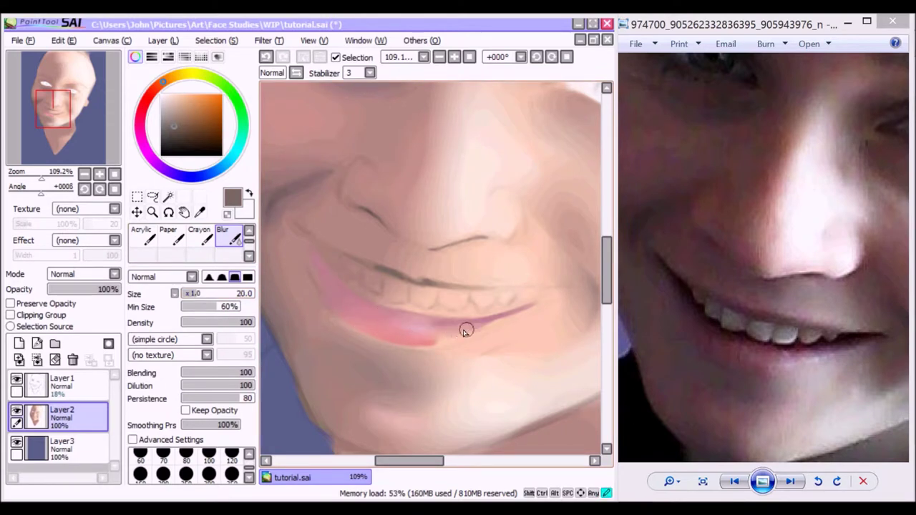
pyautogui.click(191, 299)
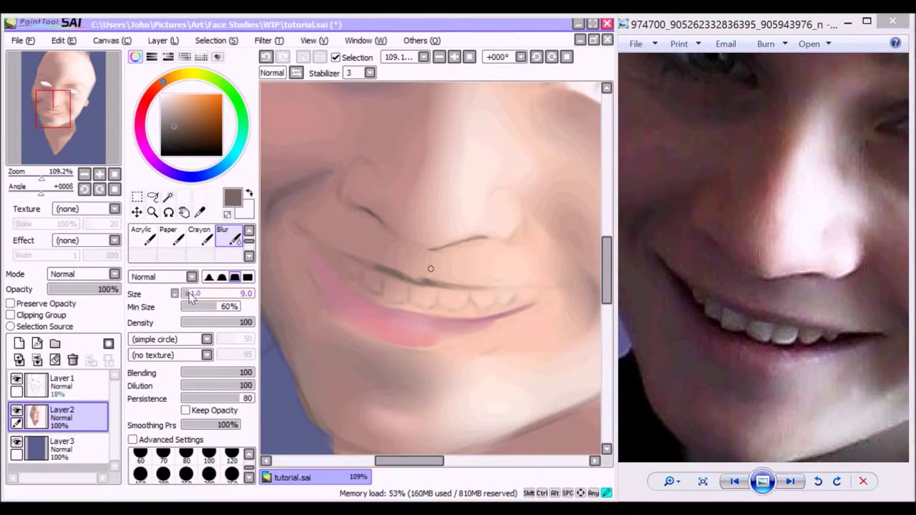
pyautogui.click(192, 296)
pyautogui.moveTo(368, 262); pyautogui.dragTo(388, 269)
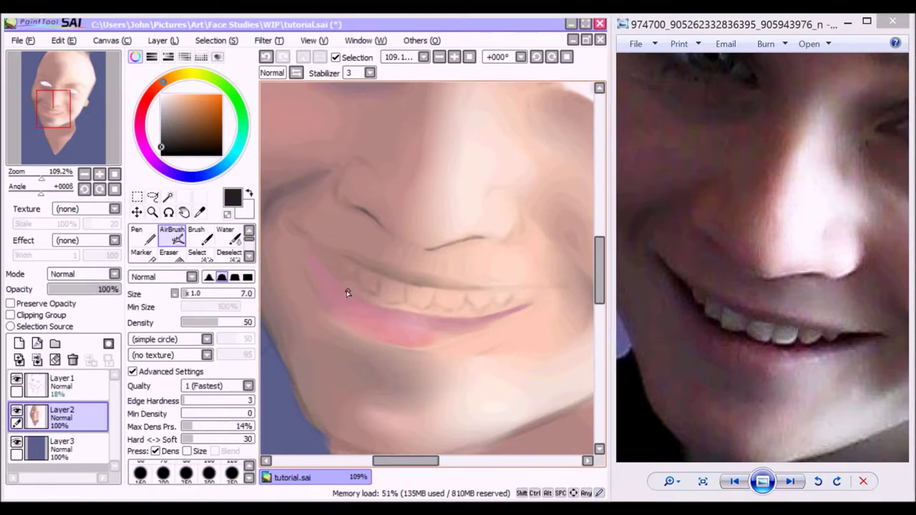
# Step: Airbrush the near-black gap between the teeth and the lower lip, outlining the tooth edges with small brush sizes
pyautogui.press('[')
pyautogui.press('[')
pyautogui.press('[')
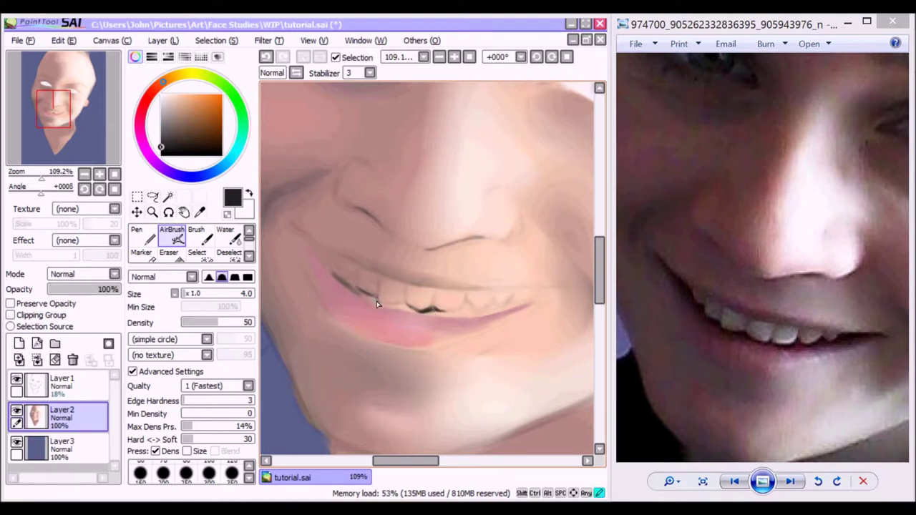
pyautogui.press(']')
pyautogui.press(']')
pyautogui.press(']')
pyautogui.press(']')
pyautogui.moveTo(320, 262); pyautogui.dragTo(438, 312)
pyautogui.moveTo(373, 311)
pyautogui.mouseDown()
pyautogui.moveTo(429, 313)
pyautogui.moveTo(392, 318)
pyautogui.mouseUp()
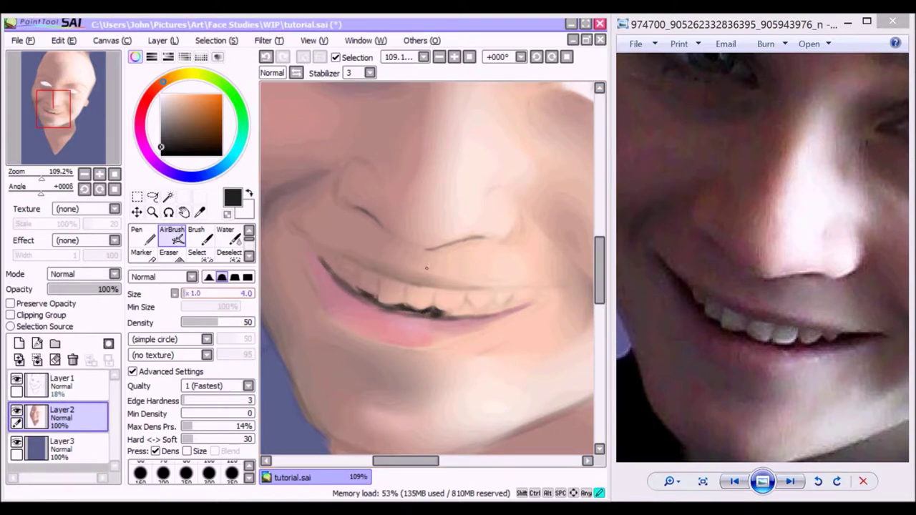
pyautogui.moveTo(464, 307); pyautogui.dragTo(442, 315)
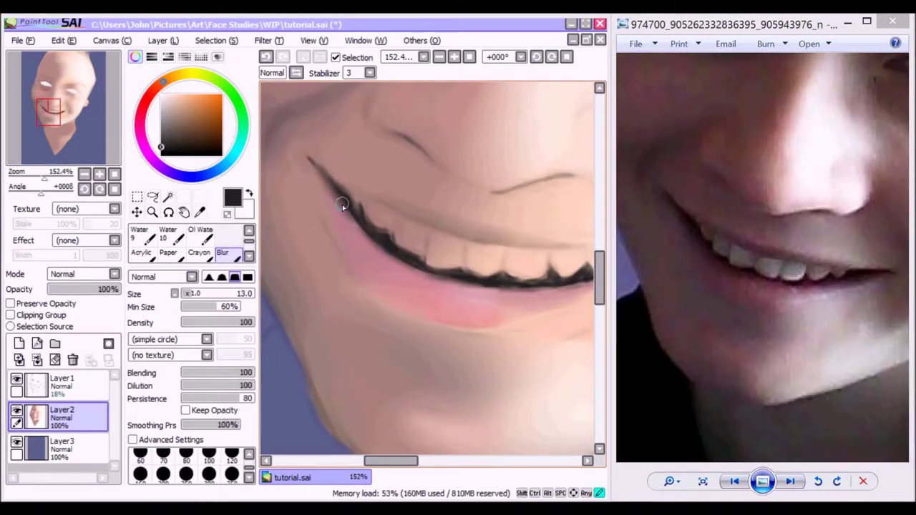
# Step: Blur the lower edge of the dark mouth gap into the lower lip at size 13, from corner to corner
pyautogui.moveTo(342, 205)
pyautogui.mouseDown()
pyautogui.moveTo(379, 256)
pyautogui.moveTo(350, 218)
pyautogui.moveTo(389, 251)
pyautogui.mouseUp()
pyautogui.moveTo(387, 462); pyautogui.dragTo(396, 461)
pyautogui.moveTo(379, 279)
pyautogui.mouseDown()
pyautogui.moveTo(366, 275)
pyautogui.moveTo(454, 282)
pyautogui.moveTo(419, 283)
pyautogui.mouseUp()
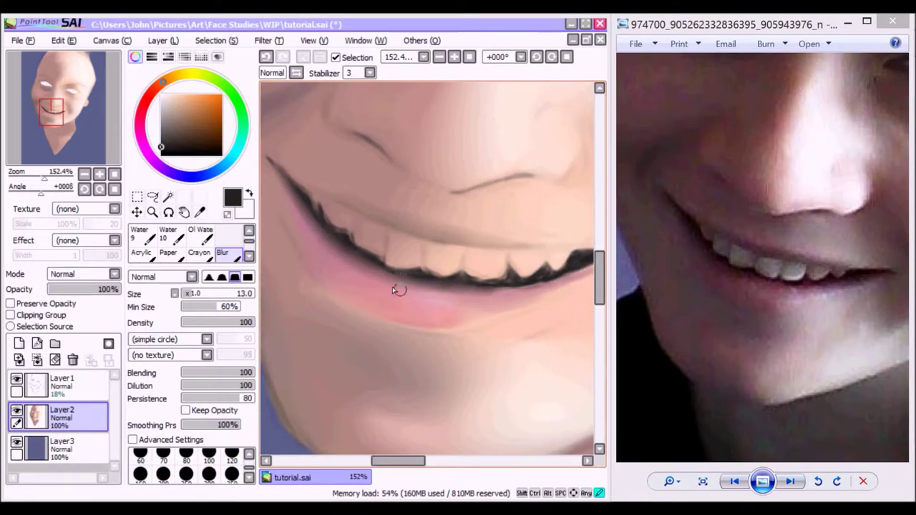
pyautogui.moveTo(399, 461); pyautogui.dragTo(409, 461)
pyautogui.moveTo(423, 297)
pyautogui.mouseDown()
pyautogui.moveTo(451, 282)
pyautogui.moveTo(448, 291)
pyautogui.moveTo(478, 285)
pyautogui.mouseUp()
pyautogui.moveTo(350, 279); pyautogui.dragTo(346, 275)
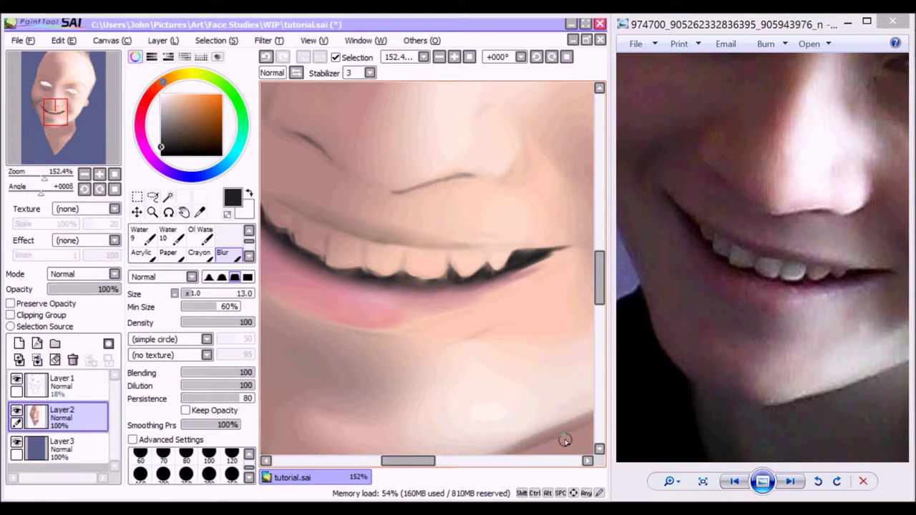
# Step: Soften the edges of the dark mouth gap from its left corner along the teeth on Layer2, using Blur at size 6
pyautogui.moveTo(425, 460); pyautogui.dragTo(412, 457)
pyautogui.press('[')
pyautogui.press('[')
pyautogui.press('[')
pyautogui.press('[')
pyautogui.press('[')
pyautogui.press('[')
pyautogui.click(61, 386)
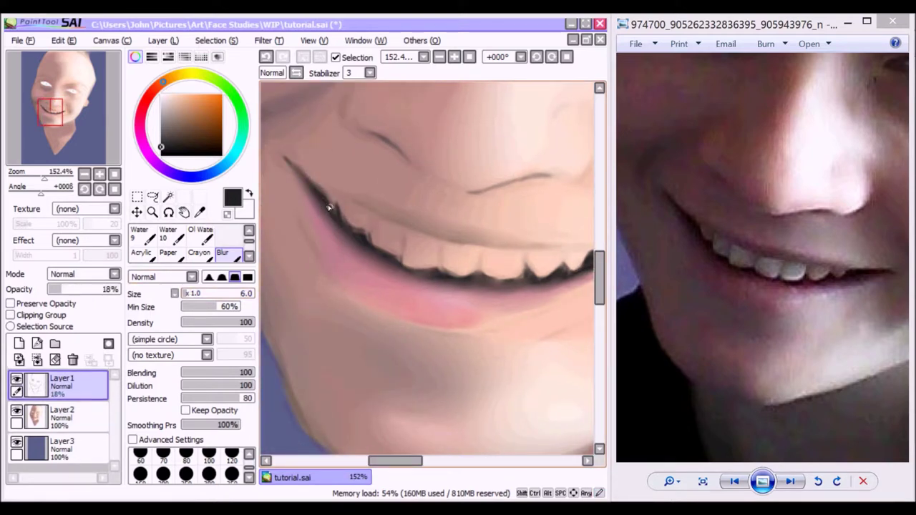
pyautogui.moveTo(360, 235); pyautogui.dragTo(343, 227)
pyautogui.keyDown('ctrl'); pyautogui.keyDown('shift'); pyautogui.click(362, 235); pyautogui.keyUp('shift'); pyautogui.keyUp('ctrl')
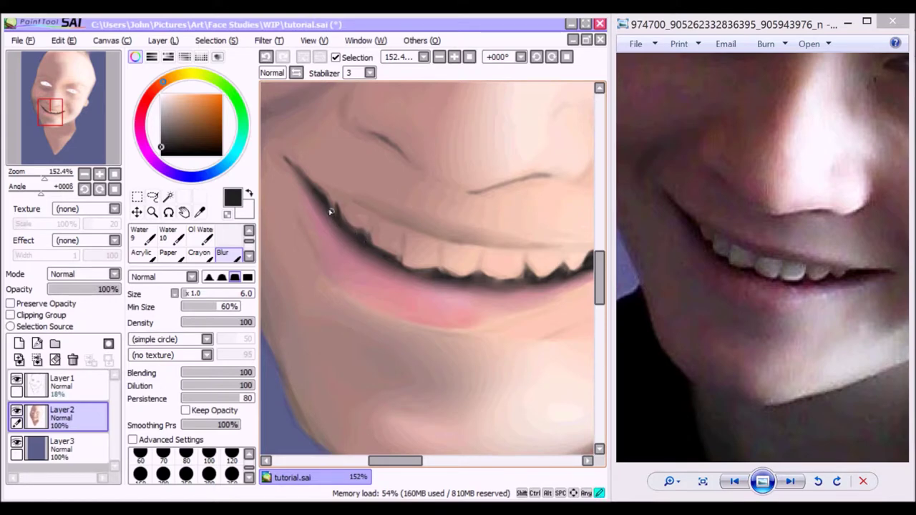
pyautogui.moveTo(439, 272); pyautogui.dragTo(450, 275)
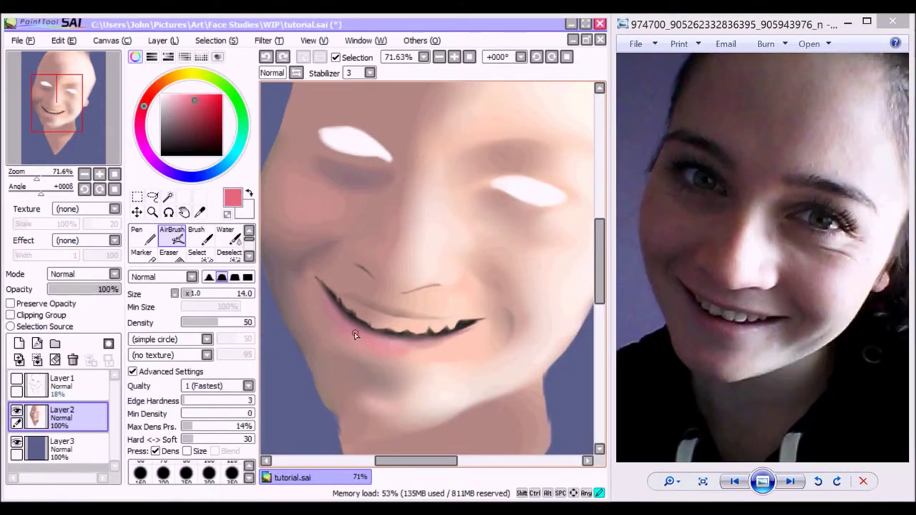
# Step: Airbrush pinkish-red accents onto the lower lip at size 14 and blend them with Blur at size 23
pyautogui.moveTo(366, 343); pyautogui.dragTo(413, 348)
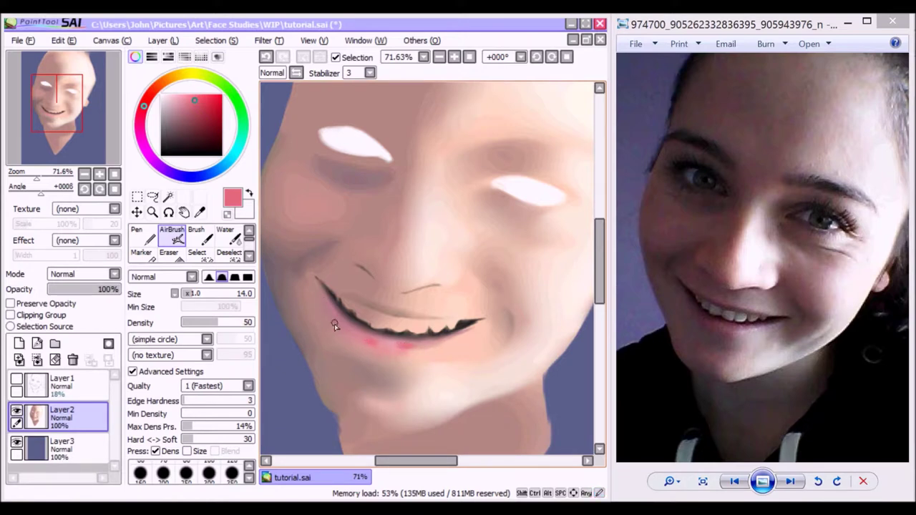
pyautogui.press('b')
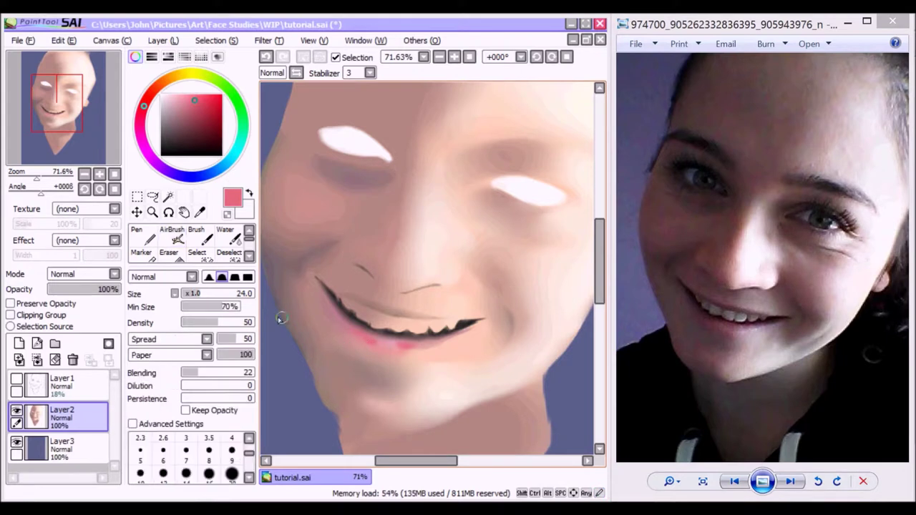
pyautogui.press('[')
pyautogui.press('[')
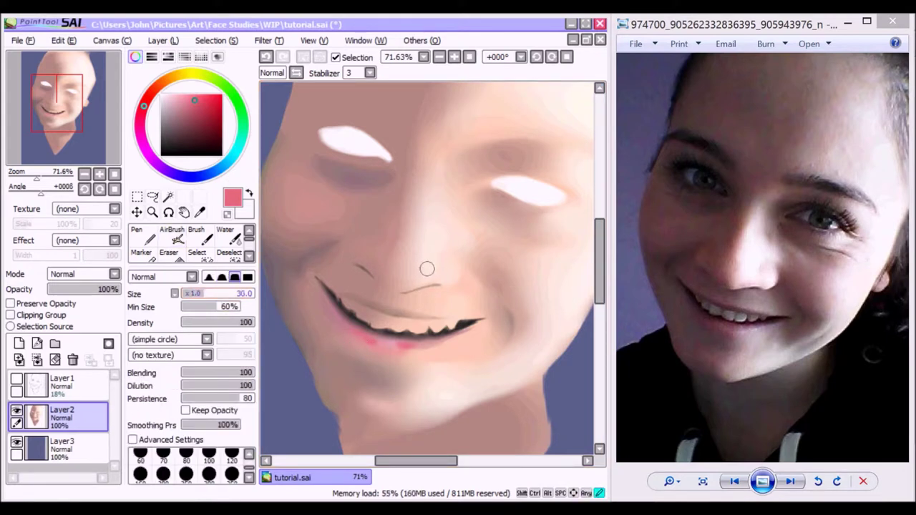
pyautogui.moveTo(353, 335); pyautogui.dragTo(366, 345)
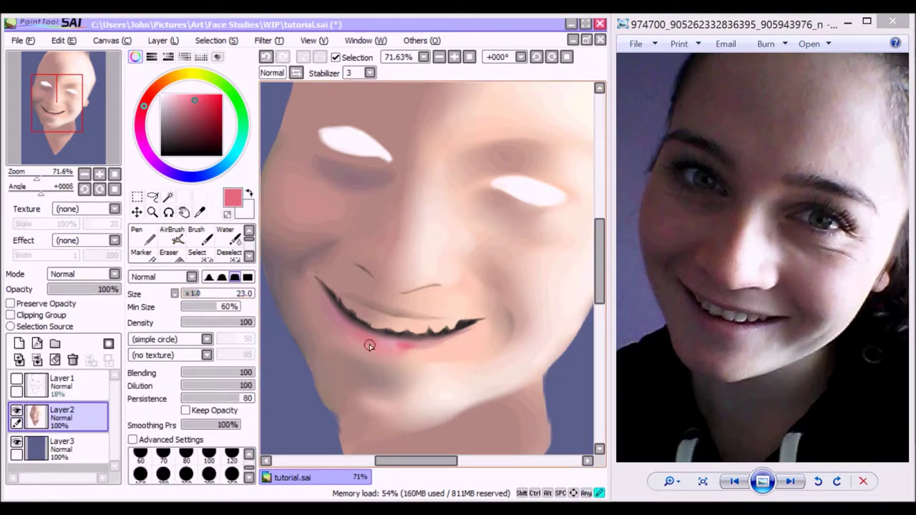
pyautogui.moveTo(401, 348); pyautogui.dragTo(422, 349)
pyautogui.moveTo(369, 341); pyautogui.dragTo(381, 350)
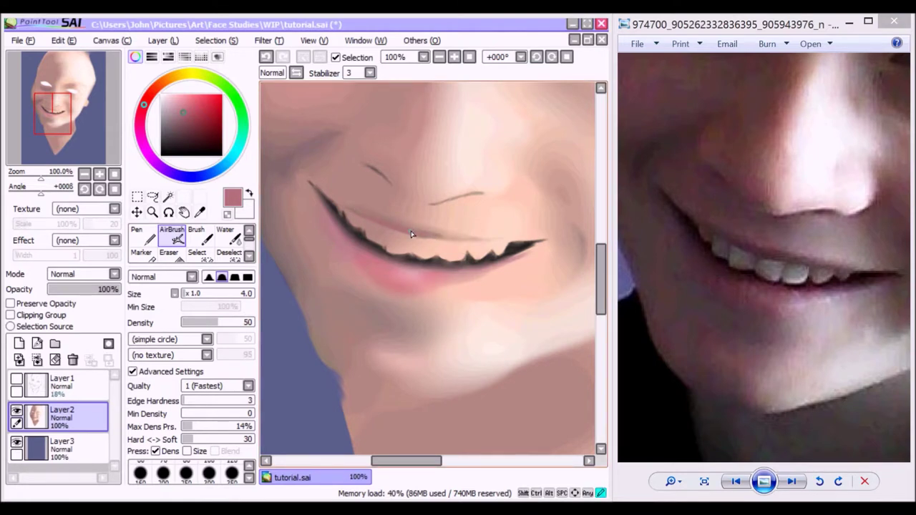
# Step: Airbrush the upper lip in a muted rose tone at size 4, tapering it along the line above the teeth
pyautogui.moveTo(501, 240); pyautogui.dragTo(402, 235)
pyautogui.moveTo(465, 239); pyautogui.dragTo(419, 234)
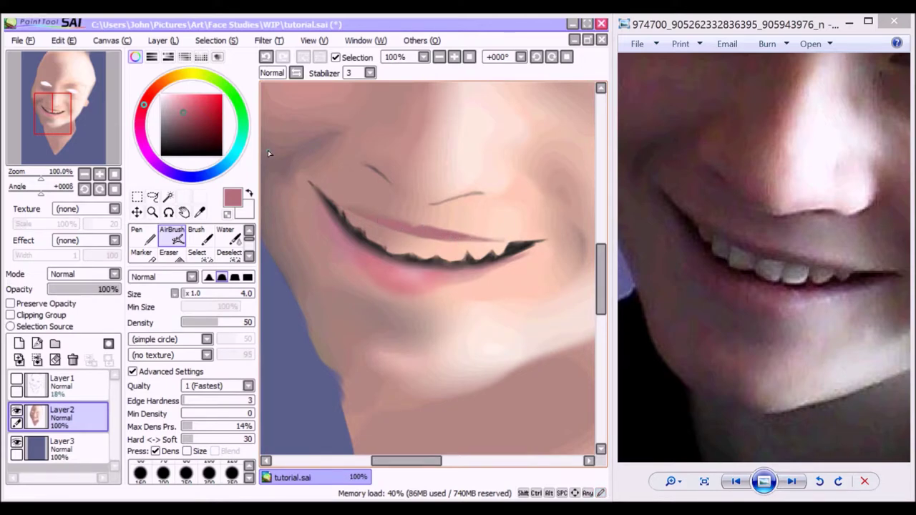
pyautogui.moveTo(41, 179); pyautogui.dragTo(33, 179)
pyautogui.click(62, 113)
pyautogui.click(705, 481)
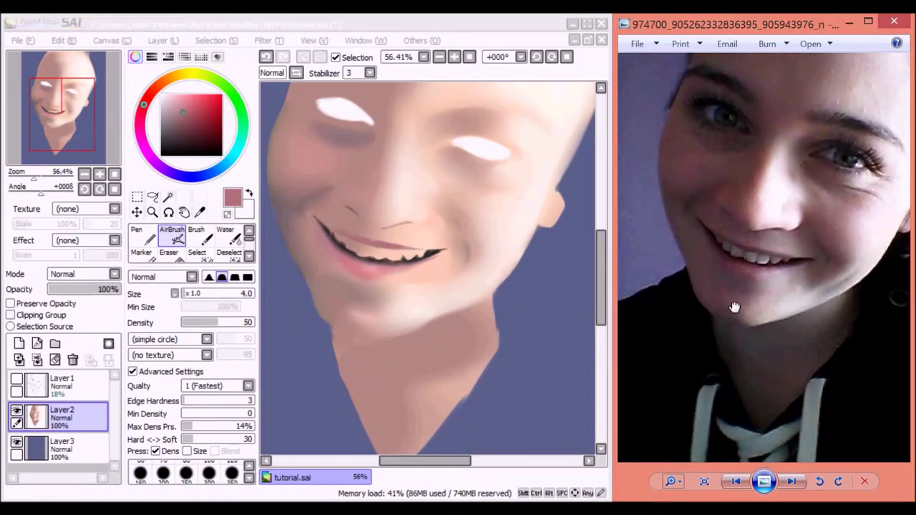
# Step: Airbrush greyish-brown shading around the right-hand eye at size 19 and blend it with Blur at size 33
pyautogui.click(249, 254)
pyautogui.click(222, 254)
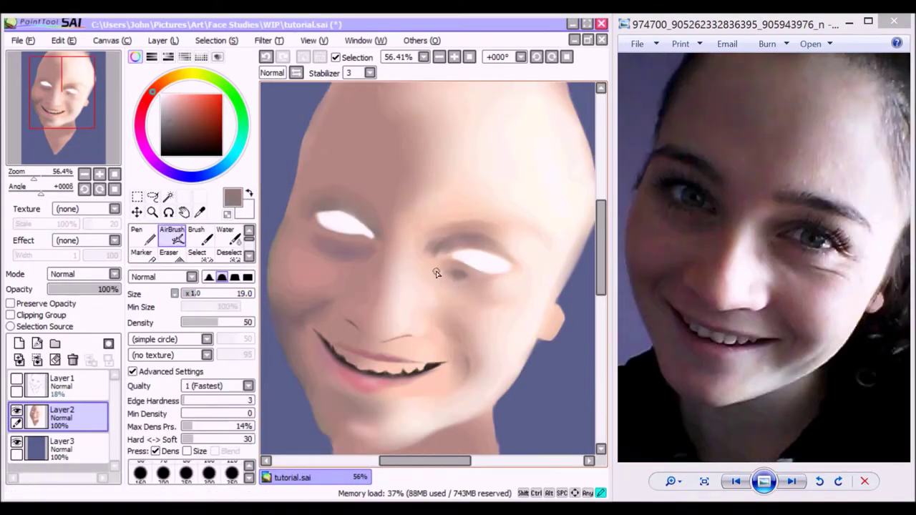
pyautogui.moveTo(458, 276)
pyautogui.mouseDown()
pyautogui.moveTo(447, 285)
pyautogui.moveTo(461, 277)
pyautogui.moveTo(485, 300)
pyautogui.moveTo(472, 289)
pyautogui.moveTo(466, 295)
pyautogui.mouseUp()
pyautogui.press('c')
pyautogui.press(']')
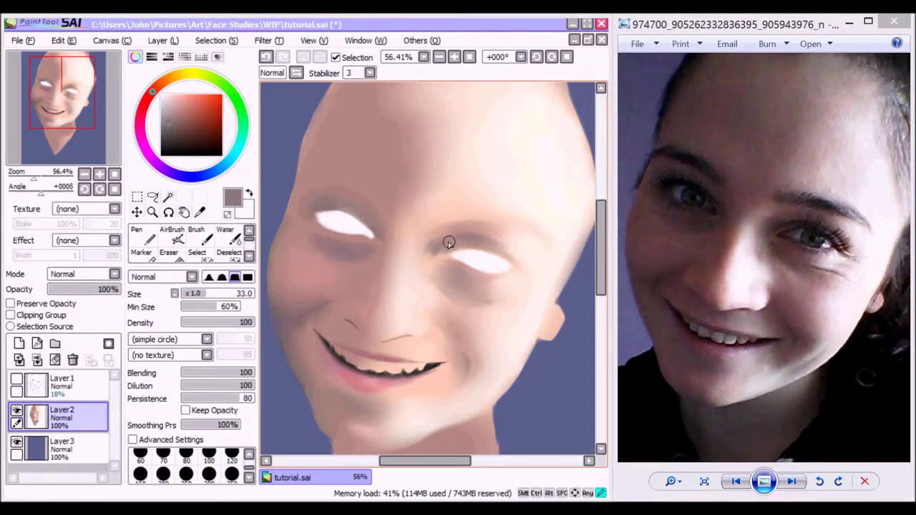
pyautogui.moveTo(433, 248)
pyautogui.mouseDown()
pyautogui.moveTo(461, 235)
pyautogui.moveTo(445, 254)
pyautogui.moveTo(485, 236)
pyautogui.mouseUp()
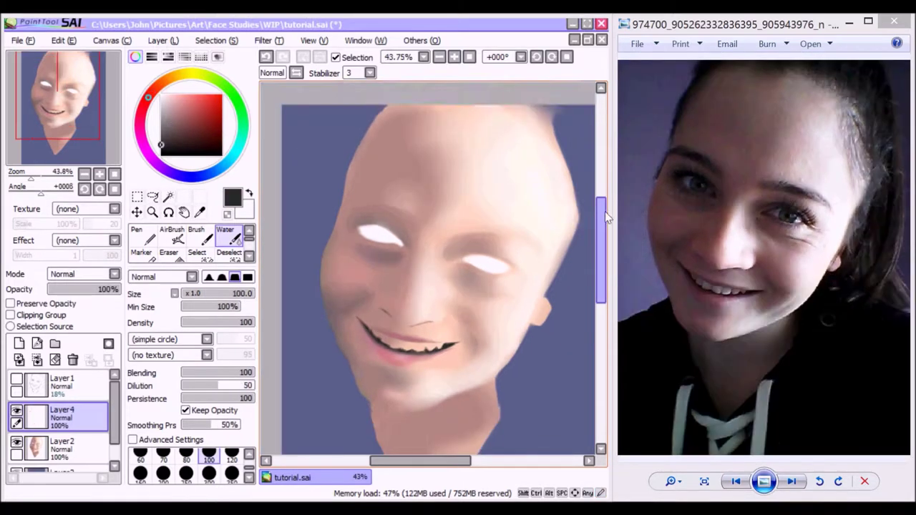
# Step: Blend the forehead, nose bridge and left cheek shading on Layer4 with the Water brush, starting at size 100
pyautogui.scroll(2, 463, 155)
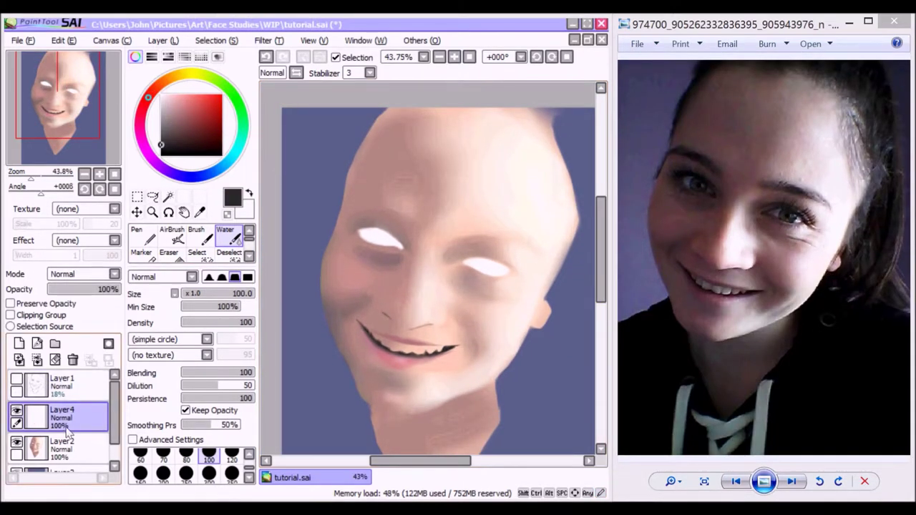
pyautogui.moveTo(383, 174); pyautogui.dragTo(399, 185)
pyautogui.moveTo(398, 142)
pyautogui.mouseDown()
pyautogui.moveTo(420, 166)
pyautogui.moveTo(456, 182)
pyautogui.moveTo(481, 139)
pyautogui.moveTo(470, 180)
pyautogui.moveTo(493, 188)
pyautogui.moveTo(466, 169)
pyautogui.moveTo(458, 139)
pyautogui.moveTo(379, 157)
pyautogui.moveTo(427, 268)
pyautogui.moveTo(421, 241)
pyautogui.moveTo(414, 276)
pyautogui.mouseUp()
pyautogui.moveTo(416, 267)
pyautogui.mouseDown()
pyautogui.moveTo(390, 313)
pyautogui.moveTo(338, 272)
pyautogui.moveTo(428, 268)
pyautogui.mouseUp()
pyautogui.press('[')
pyautogui.press(']')
pyautogui.moveTo(350, 207)
pyautogui.mouseDown()
pyautogui.moveTo(329, 296)
pyautogui.moveTo(337, 260)
pyautogui.mouseUp()
pyautogui.moveTo(212, 294); pyautogui.dragTo(226, 294)
pyautogui.moveTo(371, 281)
pyautogui.mouseDown()
pyautogui.moveTo(340, 276)
pyautogui.moveTo(382, 268)
pyautogui.moveTo(362, 294)
pyautogui.moveTo(388, 299)
pyautogui.moveTo(393, 272)
pyautogui.mouseUp()
# Step: Try to blend the skin from the side of the nose into the left cheek with the Water brush at size 38
pyautogui.press('[')
pyautogui.press('[')
pyautogui.press('[')
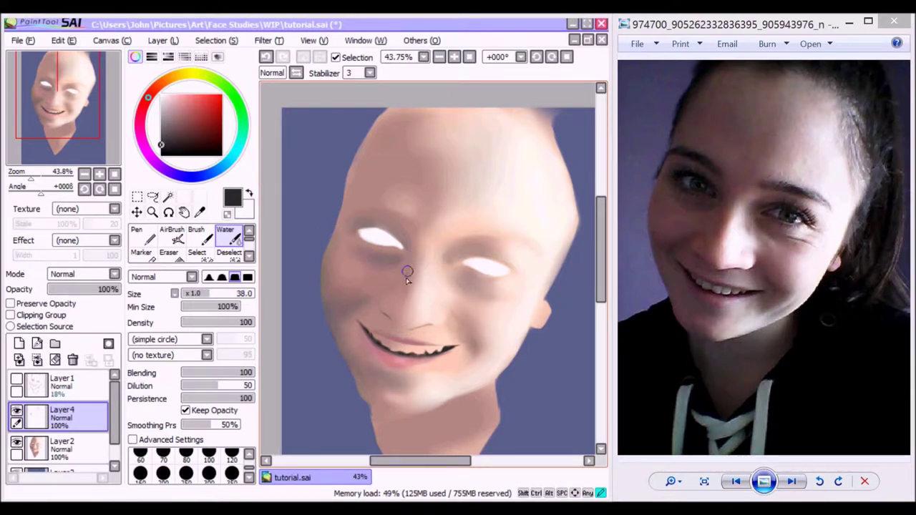
pyautogui.moveTo(406, 279)
pyautogui.mouseDown()
pyautogui.moveTo(407, 322)
pyautogui.moveTo(371, 292)
pyautogui.moveTo(348, 310)
pyautogui.moveTo(427, 268)
pyautogui.moveTo(348, 251)
pyautogui.moveTo(372, 296)
pyautogui.mouseUp()
pyautogui.press('[')
pyautogui.press('[')
pyautogui.press('[')
pyautogui.hotkey('ctrl', 'z')
# Step: Blend the dark shadow beneath the left-hand eye with the Water brush at size 25
pyautogui.press('[')
pyautogui.press('[')
pyautogui.press('[')
pyautogui.press('[')
pyautogui.press('[')
pyautogui.press('[')
pyautogui.press('[')
pyautogui.press('[')
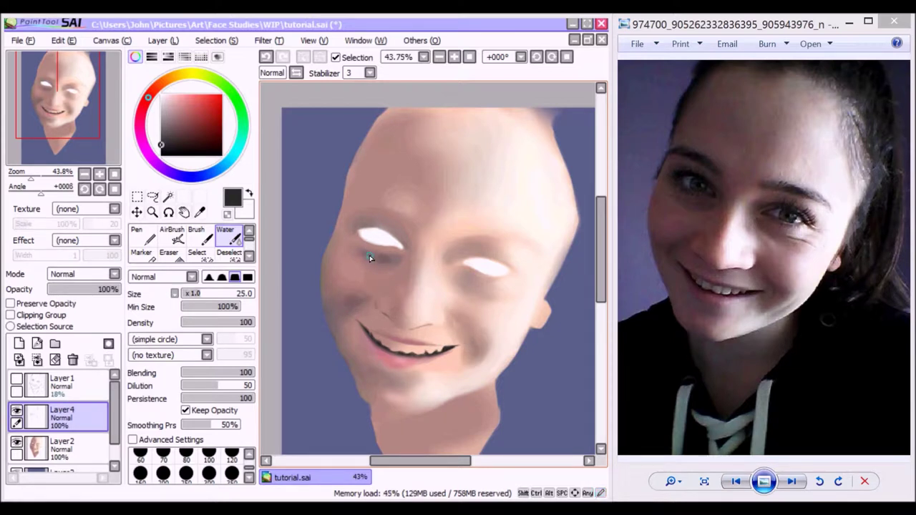
pyautogui.moveTo(368, 258); pyautogui.dragTo(386, 257)
# Step: Smooth the skin below the left-hand eye, across the nose bridge and down the outer cheek with a larger Water brush
pyautogui.press(']')
pyautogui.press(']')
pyautogui.press(']')
pyautogui.moveTo(337, 266); pyautogui.dragTo(428, 269)
pyautogui.moveTo(338, 302)
pyautogui.mouseDown()
pyautogui.moveTo(337, 345)
pyautogui.moveTo(336, 314)
pyautogui.moveTo(346, 328)
pyautogui.mouseUp()
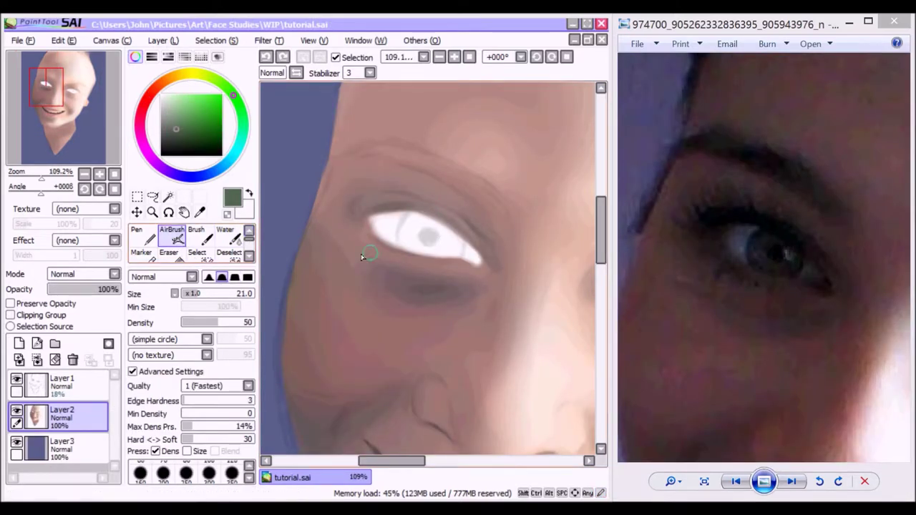
# Step: Airbrush the left-hand eye's iris green and shade its outer rim with blue sampled from the background and a darker blue at size 9
pyautogui.moveTo(432, 234)
pyautogui.mouseDown()
pyautogui.moveTo(428, 244)
pyautogui.moveTo(446, 247)
pyautogui.moveTo(415, 239)
pyautogui.moveTo(425, 249)
pyautogui.moveTo(420, 237)
pyautogui.mouseUp()
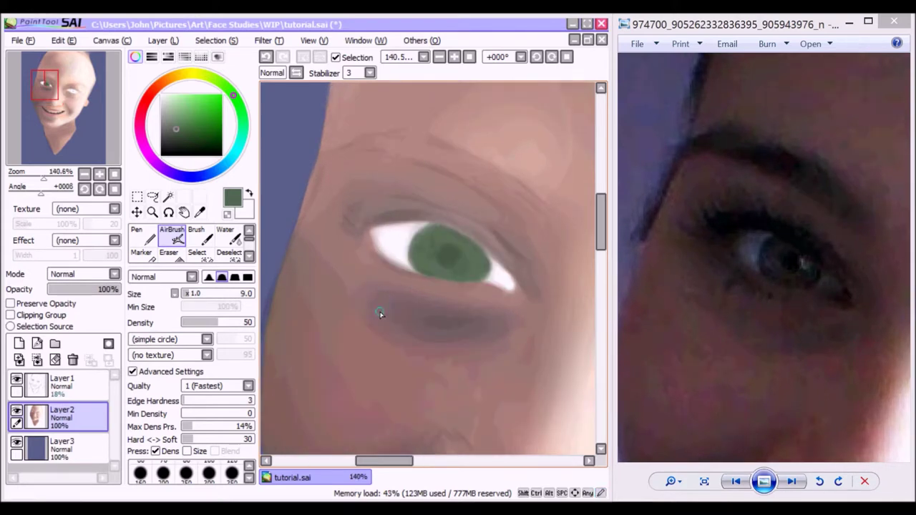
pyautogui.rightClick(283, 262)
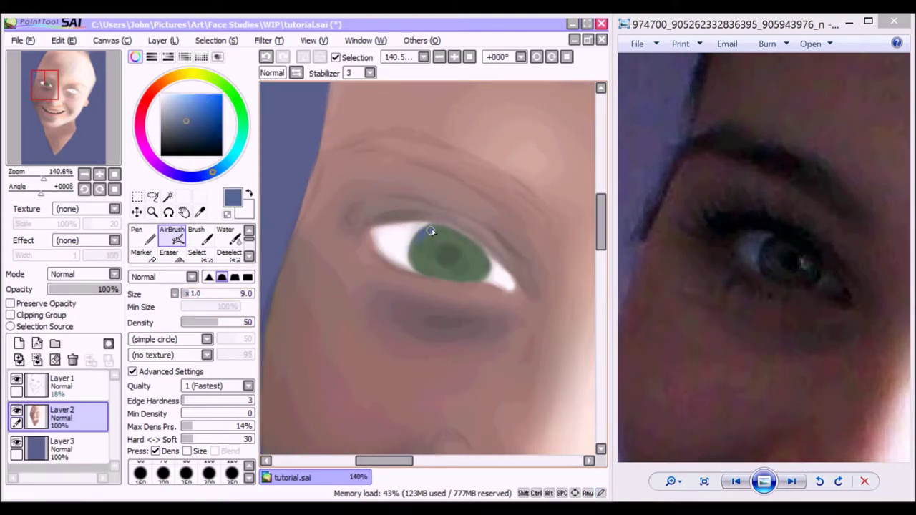
pyautogui.moveTo(432, 229)
pyautogui.mouseDown()
pyautogui.moveTo(413, 252)
pyautogui.moveTo(420, 243)
pyautogui.moveTo(419, 258)
pyautogui.moveTo(470, 278)
pyautogui.moveTo(485, 255)
pyautogui.mouseUp()
pyautogui.click(180, 132)
pyautogui.moveTo(425, 237)
pyautogui.mouseDown()
pyautogui.moveTo(415, 248)
pyautogui.moveTo(420, 259)
pyautogui.mouseUp()
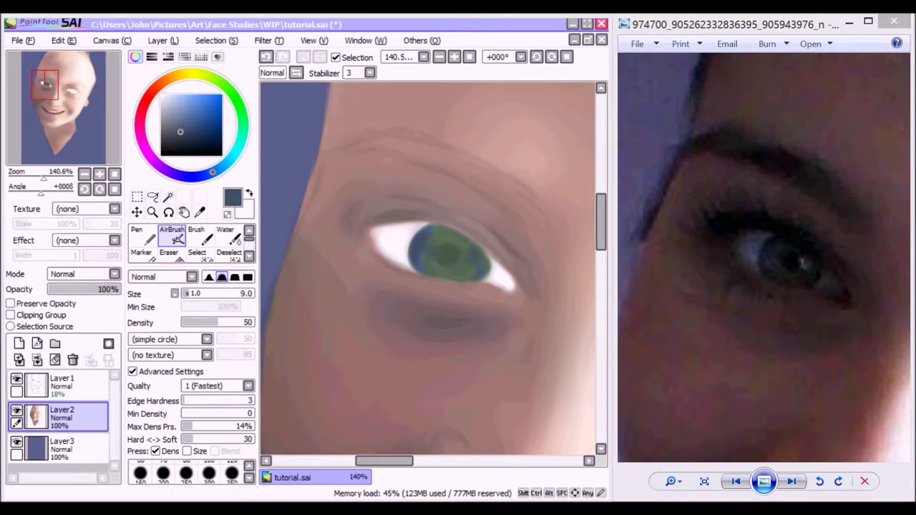
# Step: Airbrush a lighter greyish-green ring around the pupil at size 9 and blend the iris colours with Blur at size 13
pyautogui.click(236, 98)
pyautogui.moveTo(184, 123)
pyautogui.mouseDown()
pyautogui.moveTo(180, 108)
pyautogui.moveTo(180, 116)
pyautogui.mouseUp()
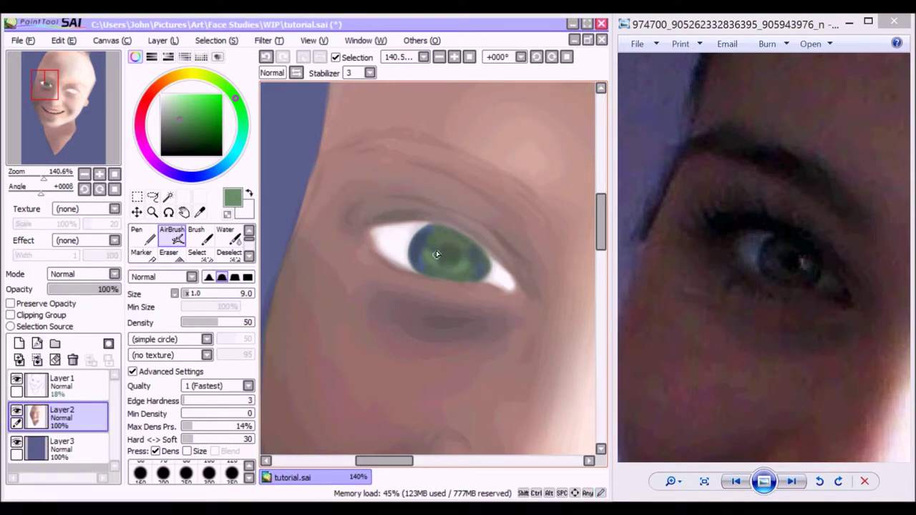
pyautogui.moveTo(432, 243)
pyautogui.mouseDown()
pyautogui.moveTo(433, 270)
pyautogui.moveTo(426, 269)
pyautogui.mouseUp()
pyautogui.press('c')
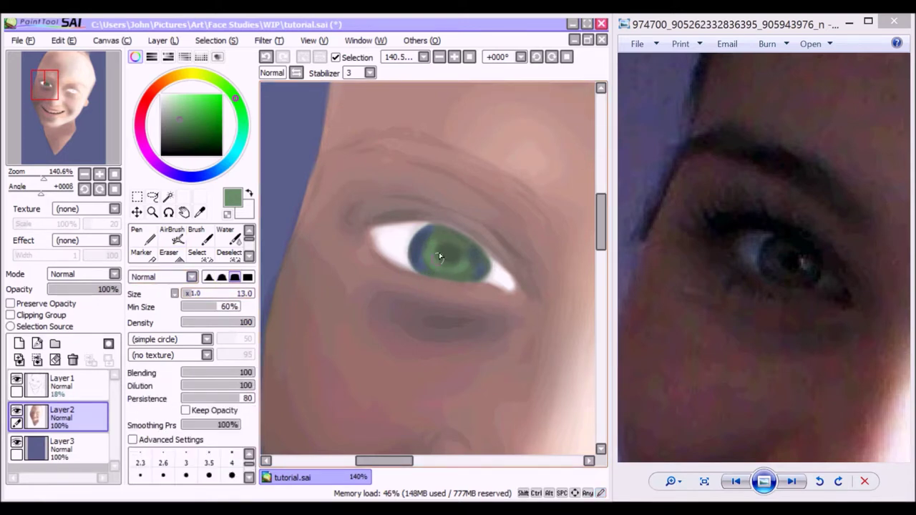
pyautogui.moveTo(432, 232)
pyautogui.mouseDown()
pyautogui.moveTo(423, 262)
pyautogui.moveTo(417, 244)
pyautogui.mouseUp()
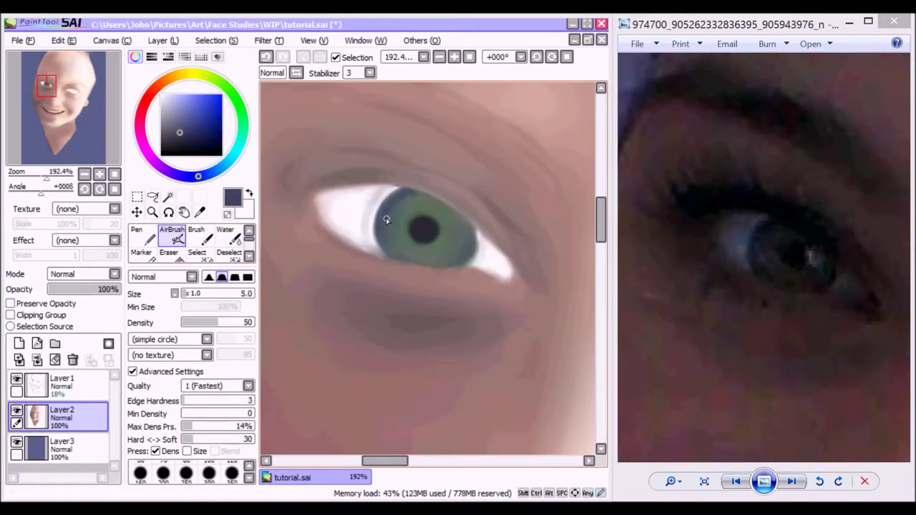
# Step: Deepen the iris rim and the area around the pupil with dark blue Airbrush strokes, and soften them with Blur
pyautogui.moveTo(387, 219)
pyautogui.mouseDown()
pyautogui.moveTo(391, 230)
pyautogui.moveTo(419, 195)
pyautogui.mouseUp()
pyautogui.moveTo(417, 258); pyautogui.dragTo(469, 254)
pyautogui.press('c')
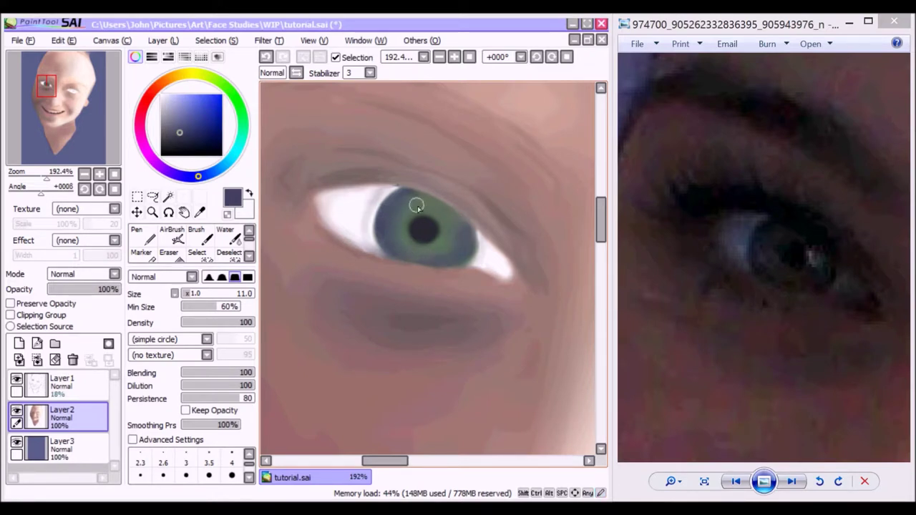
pyautogui.press('v')
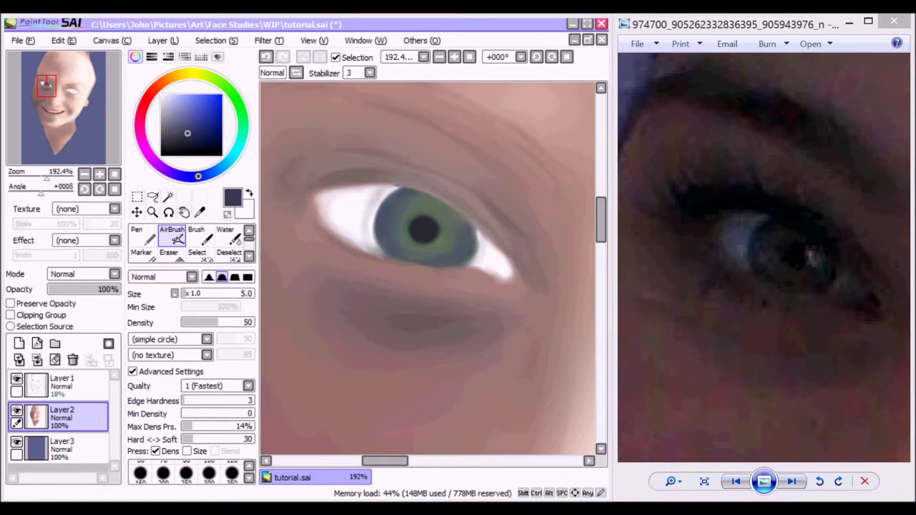
pyautogui.press(']')
pyautogui.press(']')
pyautogui.press(']')
pyautogui.moveTo(430, 205)
pyautogui.mouseDown()
pyautogui.moveTo(467, 225)
pyautogui.moveTo(405, 197)
pyautogui.moveTo(461, 223)
pyautogui.moveTo(410, 203)
pyautogui.moveTo(455, 230)
pyautogui.moveTo(415, 204)
pyautogui.moveTo(396, 222)
pyautogui.moveTo(438, 255)
pyautogui.mouseUp()
pyautogui.scroll(-3, 214, 243)
pyautogui.click(228, 254)
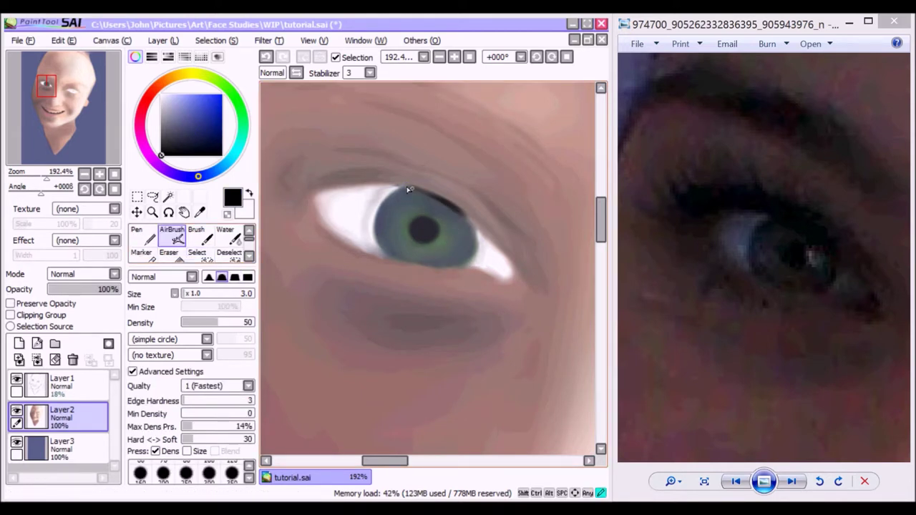
# Step: Airbrush a thick black upper lash line over the left-hand eye at sizes 3 to 5 and refine it with a sampled eyelid tone
pyautogui.moveTo(383, 184)
pyautogui.mouseDown()
pyautogui.moveTo(352, 191)
pyautogui.moveTo(416, 189)
pyautogui.moveTo(434, 200)
pyautogui.moveTo(388, 187)
pyautogui.moveTo(336, 189)
pyautogui.moveTo(378, 181)
pyautogui.moveTo(359, 173)
pyautogui.moveTo(416, 180)
pyautogui.mouseUp()
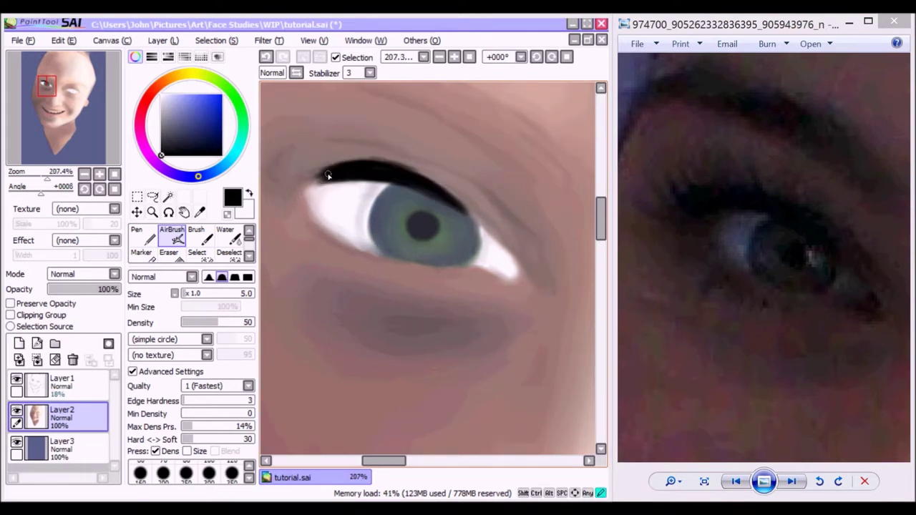
pyautogui.moveTo(329, 176); pyautogui.dragTo(312, 179)
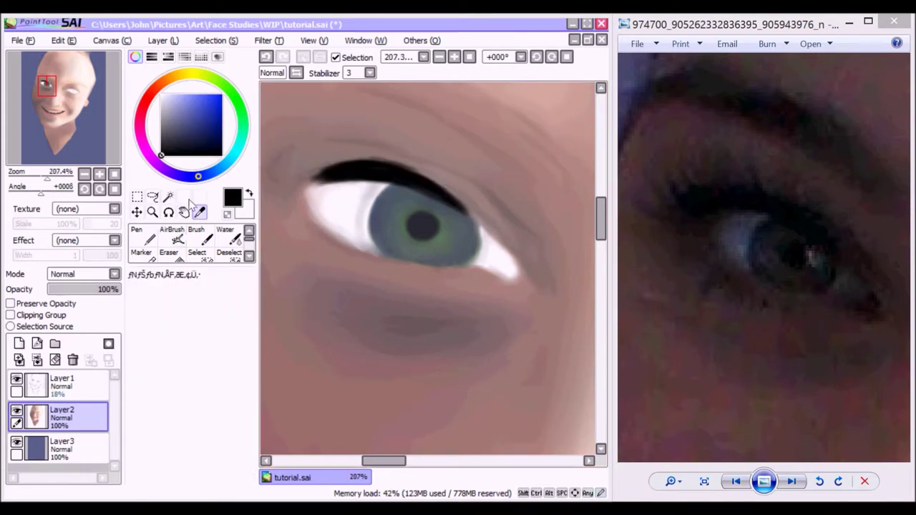
pyautogui.keyDown('alt'); pyautogui.click(358, 153); pyautogui.keyUp('alt')
pyautogui.moveTo(367, 168)
pyautogui.mouseDown()
pyautogui.moveTo(395, 164)
pyautogui.moveTo(343, 162)
pyautogui.moveTo(429, 181)
pyautogui.mouseUp()
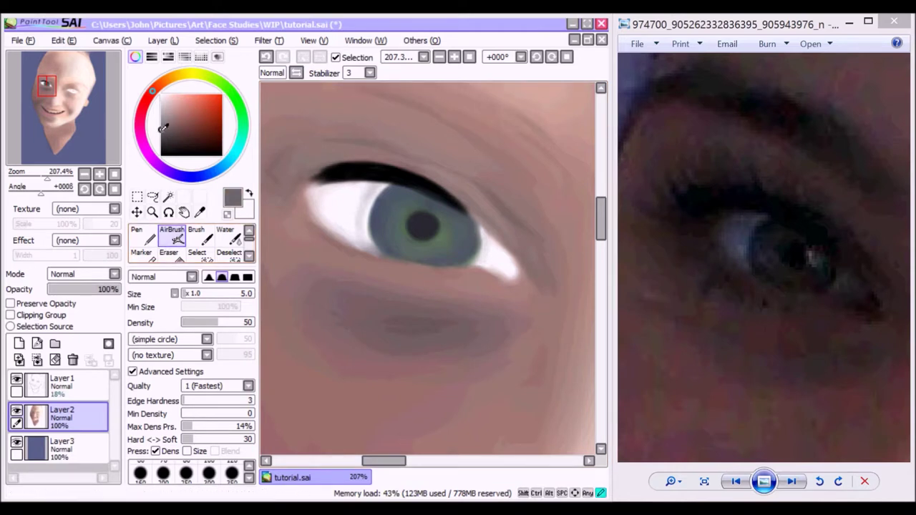
# Step: Shade the outer part of the eye white with light grey and trim the eye's outer corner with a sampled skin tone at size 5
pyautogui.click(157, 125)
pyautogui.moveTo(155, 125); pyautogui.dragTo(161, 111)
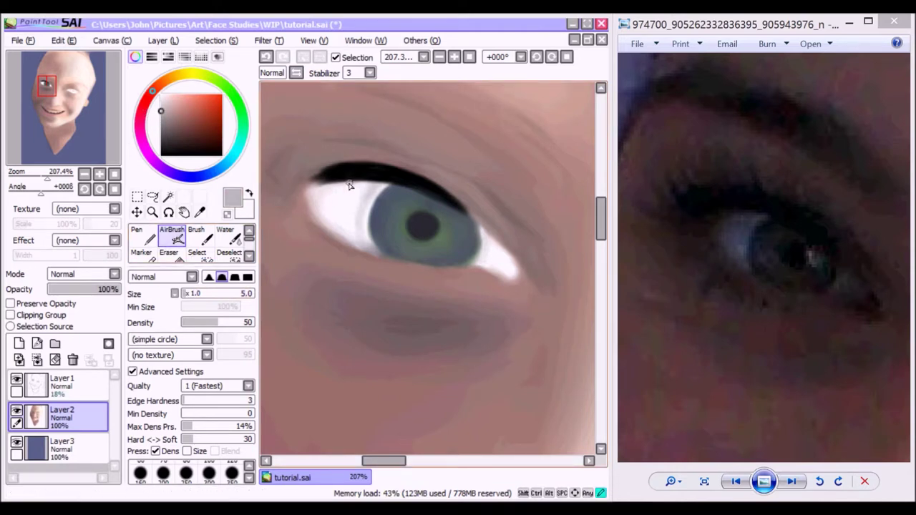
pyautogui.moveTo(328, 195); pyautogui.dragTo(346, 186)
pyautogui.keyDown('alt'); pyautogui.click(311, 192); pyautogui.keyUp('alt')
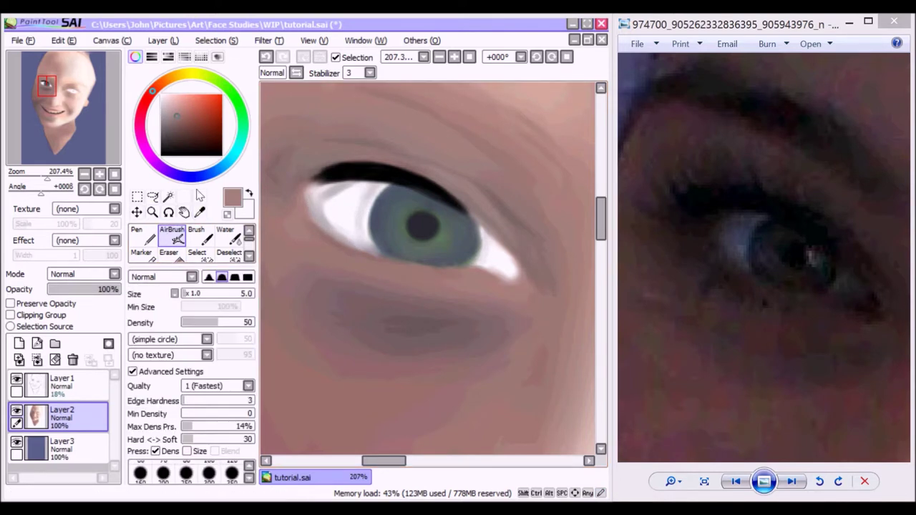
pyautogui.moveTo(313, 194); pyautogui.dragTo(314, 202)
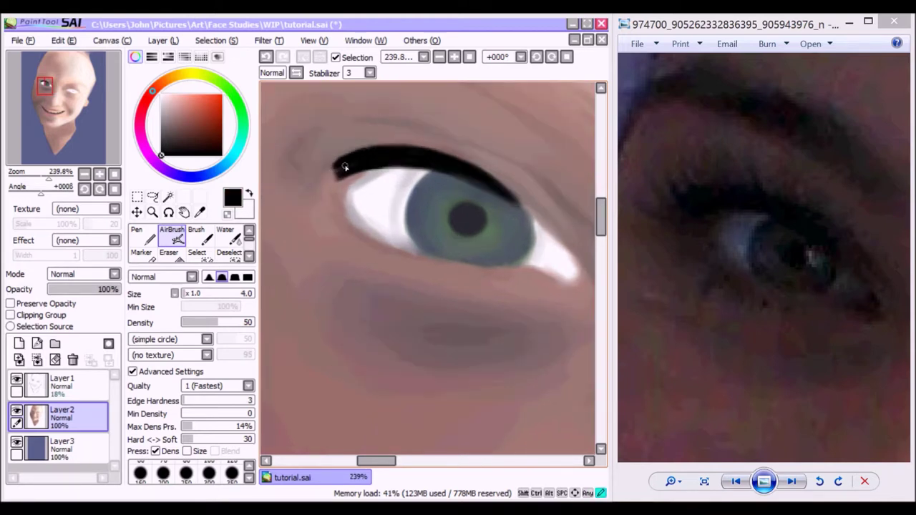
# Step: Extend the black lash line past the eye's outer corner and flick short upper eyelashes from it with the Airbrush at size 4
pyautogui.moveTo(345, 168)
pyautogui.mouseDown()
pyautogui.moveTo(330, 174)
pyautogui.moveTo(348, 154)
pyautogui.moveTo(328, 216)
pyautogui.mouseUp()
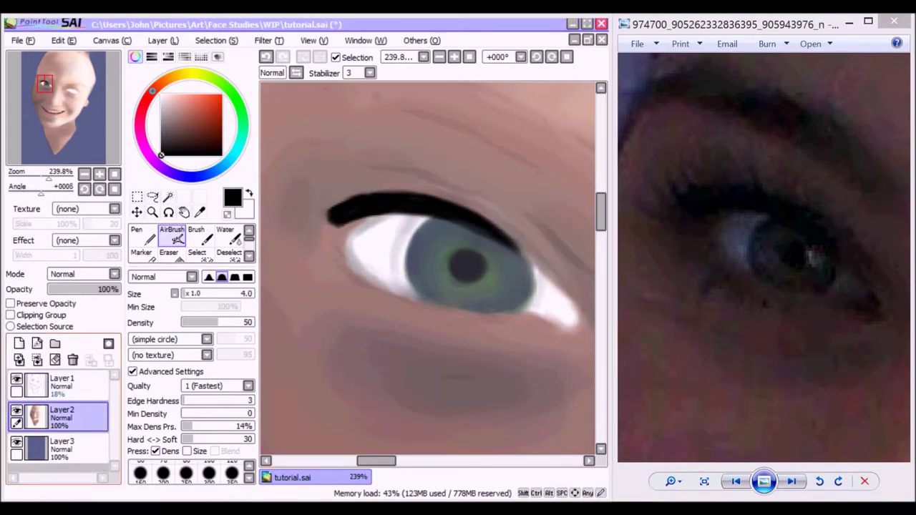
pyautogui.moveTo(324, 213)
pyautogui.mouseDown()
pyautogui.moveTo(317, 198)
pyautogui.moveTo(333, 200)
pyautogui.mouseUp()
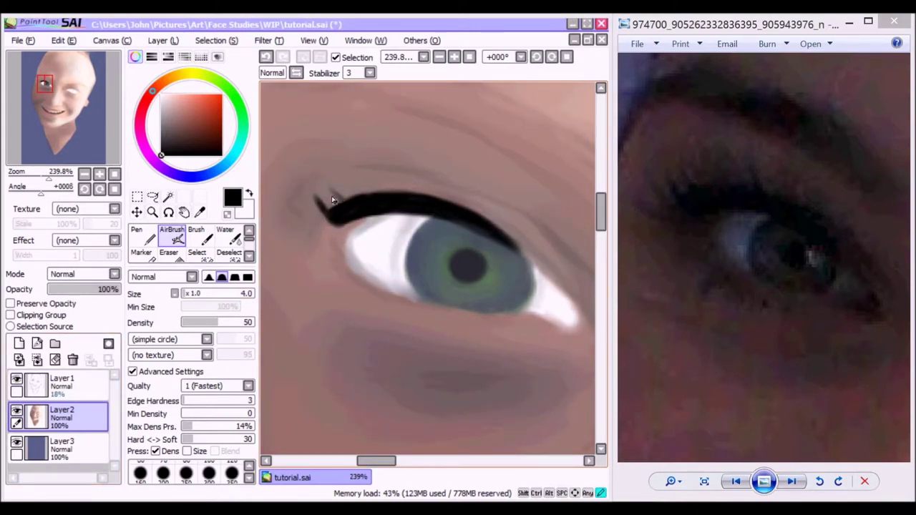
pyautogui.moveTo(409, 189); pyautogui.dragTo(403, 177)
pyautogui.moveTo(345, 205); pyautogui.dragTo(354, 190)
pyautogui.moveTo(448, 204); pyautogui.dragTo(429, 192)
pyautogui.moveTo(429, 198); pyautogui.dragTo(403, 179)
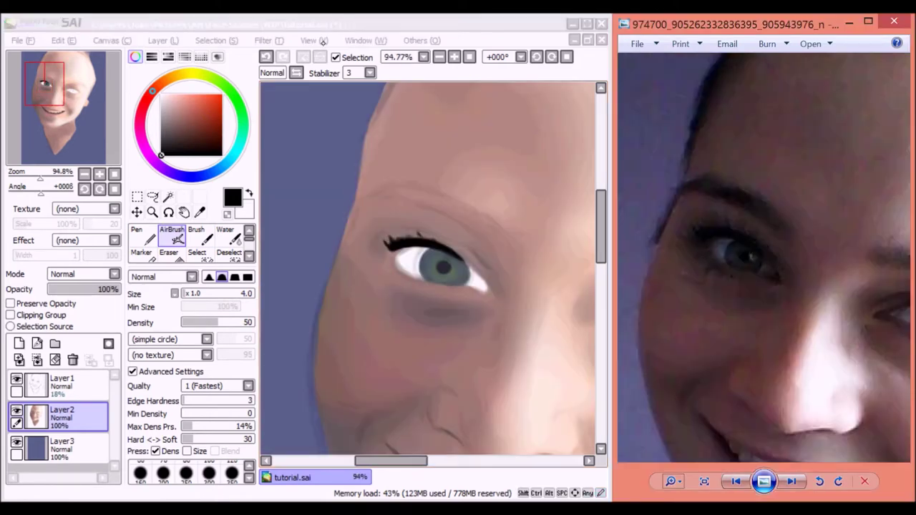
# Step: Flick further short black upper lashes from the left-hand eye's outer lash line with the Airbrush at size 4
pyautogui.click(389, 239)
pyautogui.hotkey('ctrl', 'z')
pyautogui.moveTo(392, 249)
pyautogui.mouseDown()
pyautogui.moveTo(372, 237)
pyautogui.moveTo(393, 250)
pyautogui.moveTo(378, 230)
pyautogui.moveTo(415, 240)
pyautogui.moveTo(413, 227)
pyautogui.moveTo(418, 243)
pyautogui.moveTo(398, 227)
pyautogui.mouseUp()
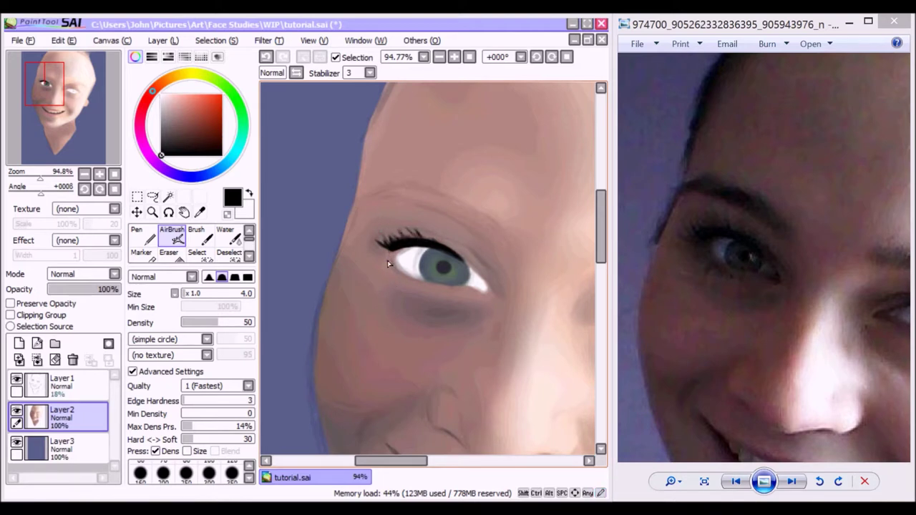
# Step: Hide the Layer1 sketch and draw fine black lower lashes and an upper lid crease on the left-hand eye
pyautogui.click(16, 381)
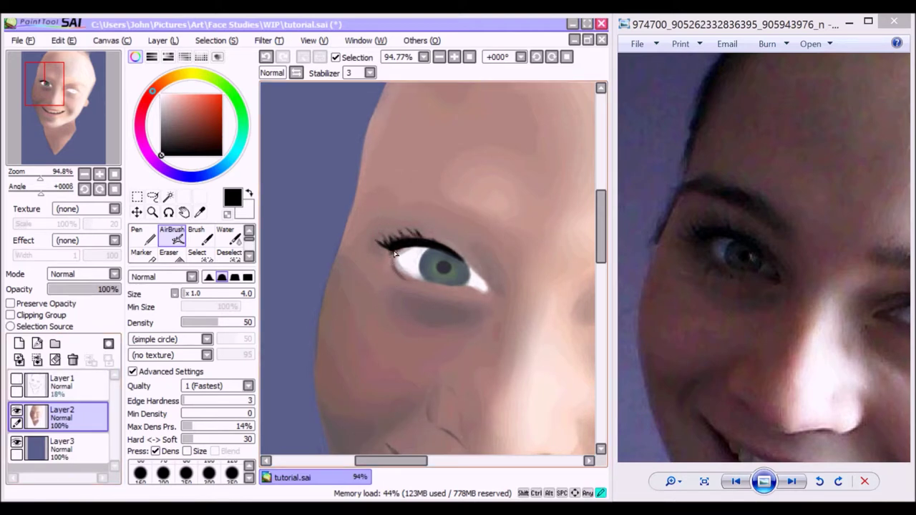
pyautogui.moveTo(395, 269); pyautogui.dragTo(412, 282)
pyautogui.moveTo(422, 290); pyautogui.dragTo(470, 293)
pyautogui.moveTo(479, 265); pyautogui.dragTo(463, 252)
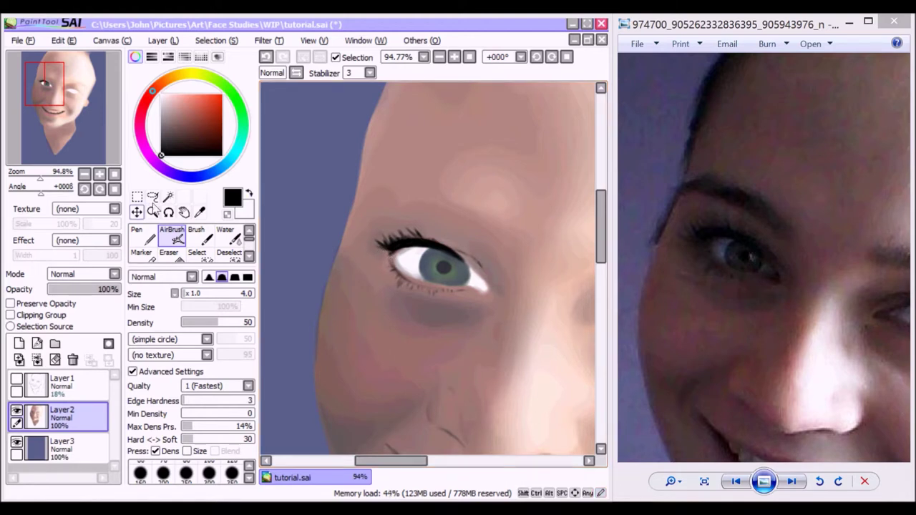
# Step: Airbrush muted green over the inner and lower parts of the right-hand eye's blue iris at size 7
pyautogui.moveTo(46, 86); pyautogui.dragTo(64, 98)
pyautogui.moveTo(41, 178); pyautogui.dragTo(35, 178)
pyautogui.moveTo(51, 105); pyautogui.dragTo(44, 108)
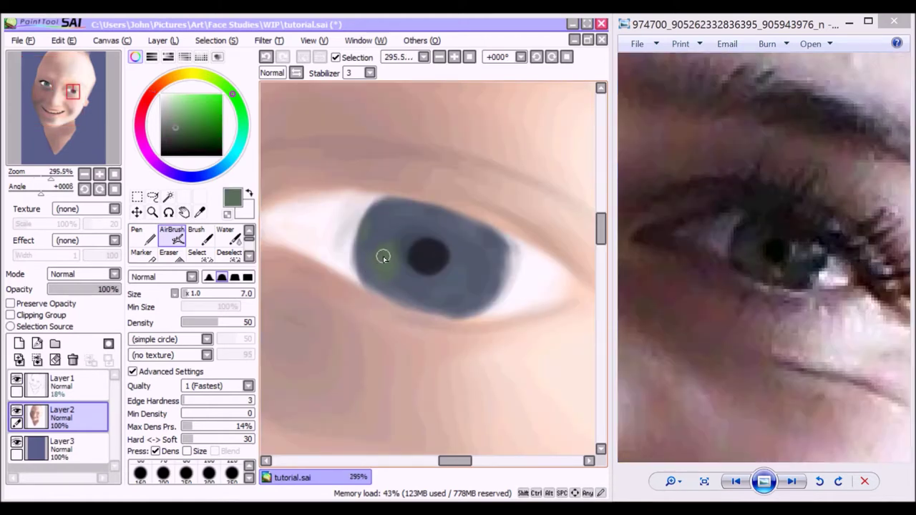
pyautogui.moveTo(382, 258)
pyautogui.mouseDown()
pyautogui.moveTo(400, 294)
pyautogui.moveTo(430, 305)
pyautogui.moveTo(442, 281)
pyautogui.moveTo(453, 283)
pyautogui.moveTo(416, 228)
pyautogui.moveTo(403, 257)
pyautogui.mouseUp()
pyautogui.moveTo(427, 304); pyautogui.dragTo(375, 227)
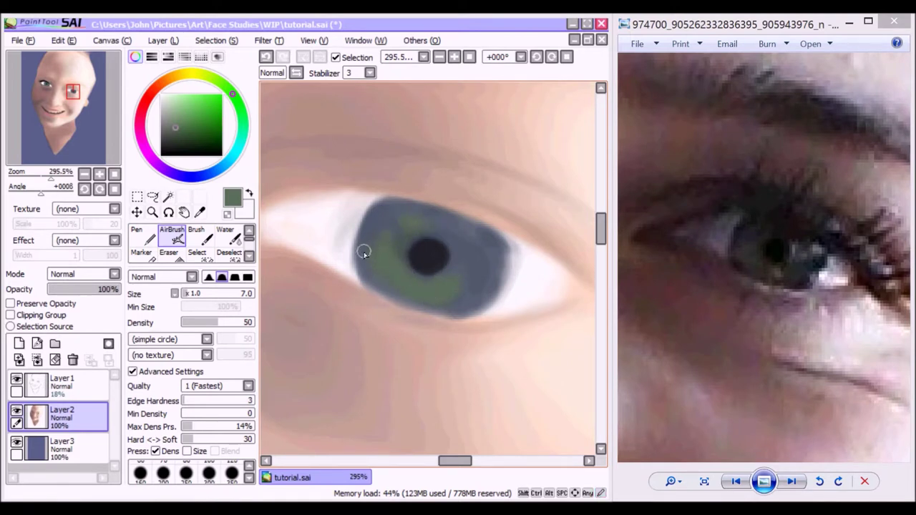
# Step: Add a muted yellow tint to the green around the right-hand pupil and soften it with Blur at size 5
pyautogui.click(184, 74)
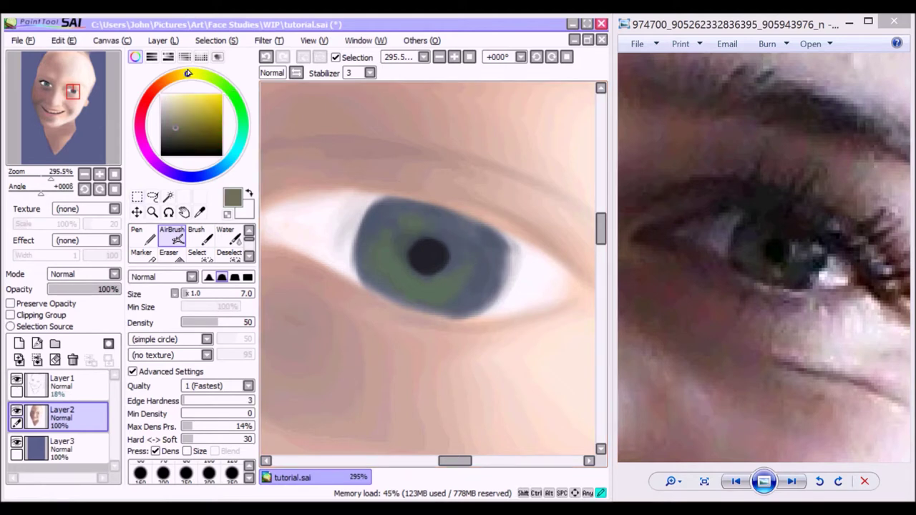
pyautogui.moveTo(175, 112)
pyautogui.mouseDown()
pyautogui.moveTo(173, 104)
pyautogui.moveTo(187, 122)
pyautogui.mouseUp()
pyautogui.moveTo(430, 290); pyautogui.dragTo(414, 280)
pyautogui.moveTo(414, 225)
pyautogui.mouseDown()
pyautogui.moveTo(442, 237)
pyautogui.moveTo(374, 247)
pyautogui.moveTo(424, 294)
pyautogui.moveTo(483, 274)
pyautogui.moveTo(416, 281)
pyautogui.mouseUp()
pyautogui.scroll(-2, 230, 240)
pyautogui.click(229, 236)
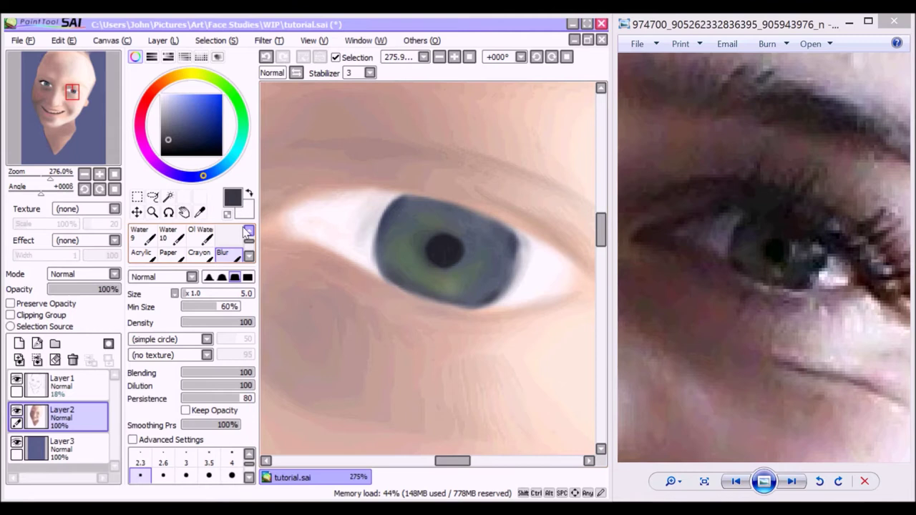
# Step: Airbrush a very dark green shadow across the upper part of the right-hand iris
pyautogui.press('v')
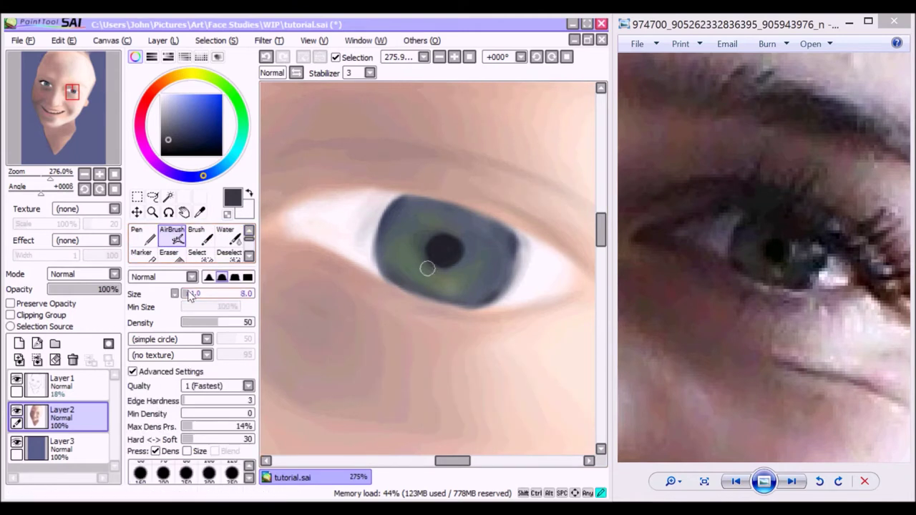
pyautogui.click(238, 102)
pyautogui.moveTo(174, 135); pyautogui.dragTo(177, 143)
pyautogui.click(189, 293)
pyautogui.moveTo(422, 220)
pyautogui.mouseDown()
pyautogui.moveTo(485, 230)
pyautogui.moveTo(408, 206)
pyautogui.mouseUp()
# Step: Extend the dark green upper iris shadow with the Oil Water brush at size 11 and soften its edge with Blur
pyautogui.click(249, 256)
pyautogui.click(200, 253)
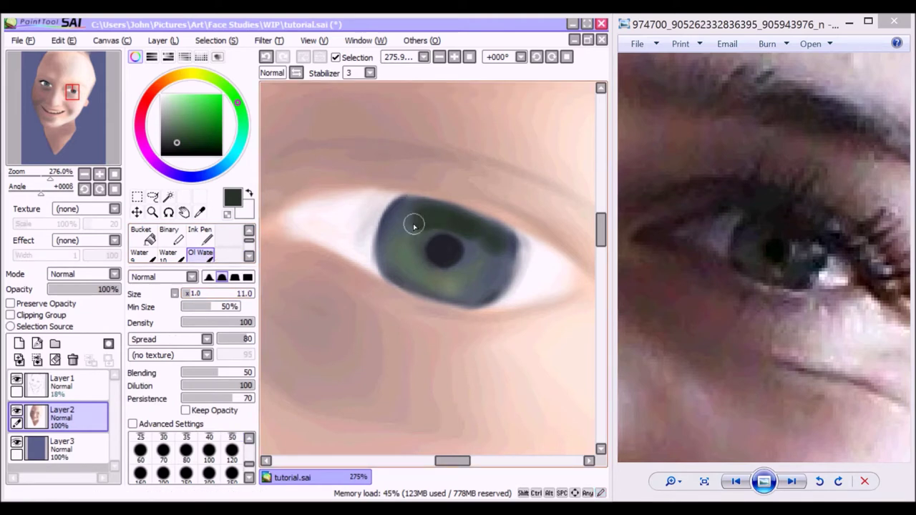
pyautogui.moveTo(422, 209)
pyautogui.mouseDown()
pyautogui.moveTo(487, 243)
pyautogui.moveTo(470, 224)
pyautogui.moveTo(454, 215)
pyautogui.moveTo(495, 258)
pyautogui.mouseUp()
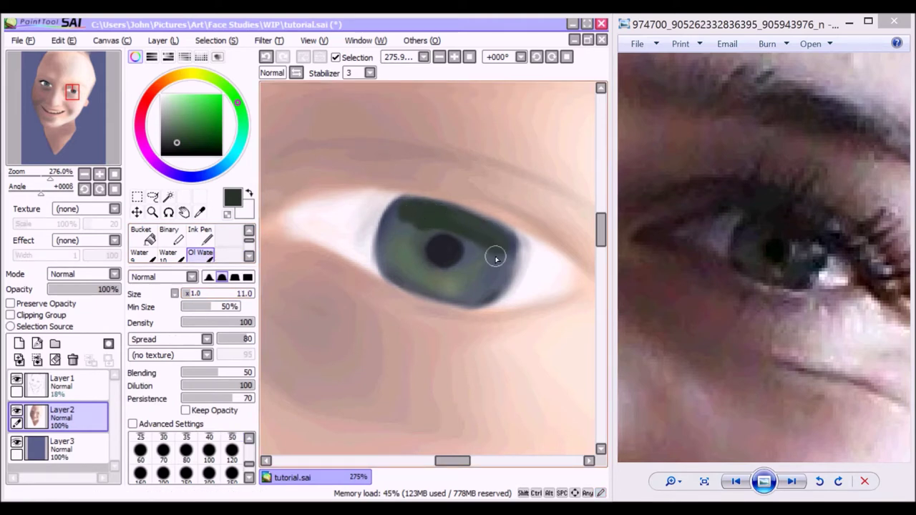
pyautogui.click(248, 256)
pyautogui.click(228, 237)
pyautogui.moveTo(193, 293); pyautogui.dragTo(193, 294)
pyautogui.moveTo(418, 220)
pyautogui.mouseDown()
pyautogui.moveTo(482, 248)
pyautogui.moveTo(432, 219)
pyautogui.moveTo(464, 234)
pyautogui.moveTo(434, 227)
pyautogui.moveTo(438, 214)
pyautogui.moveTo(493, 230)
pyautogui.mouseUp()
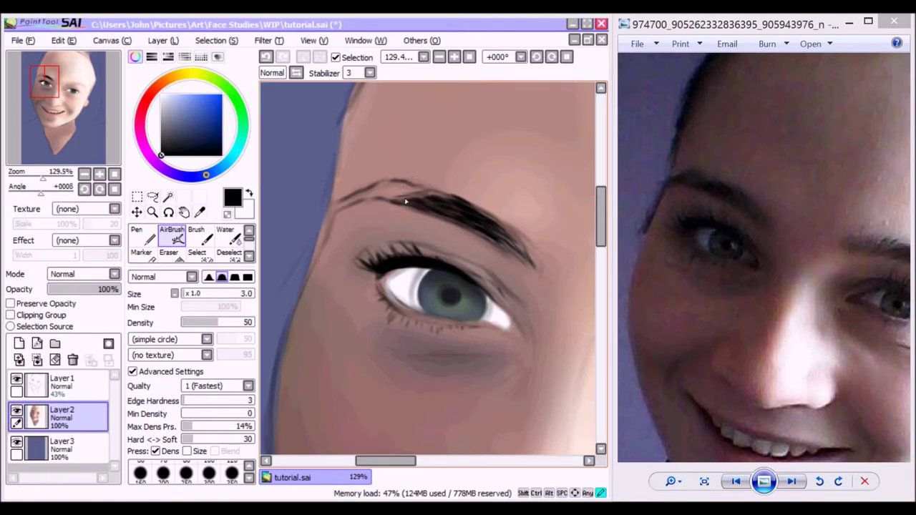
# Step: Add fine black hair strokes to the upper edge of the left-hand eyebrow with the Airbrush at size 3
pyautogui.moveTo(423, 199); pyautogui.dragTo(436, 196)
pyautogui.moveTo(539, 222); pyautogui.dragTo(466, 190)
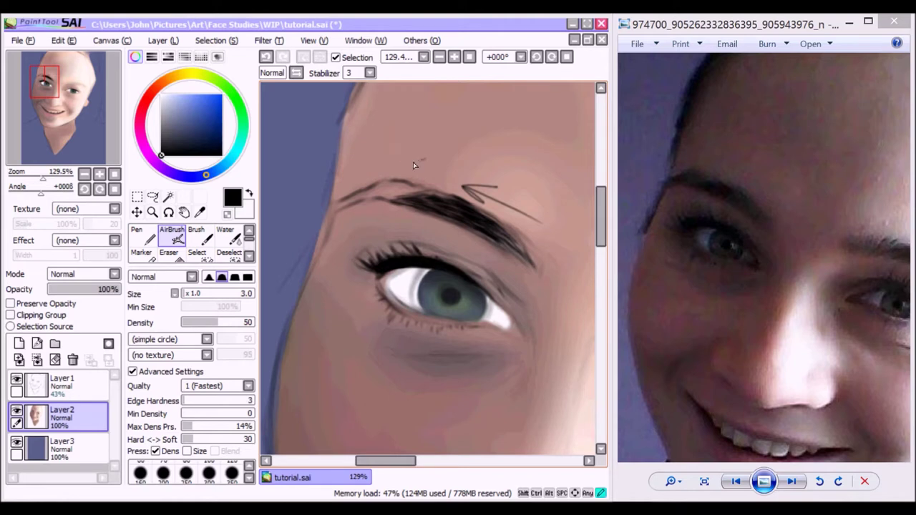
pyautogui.moveTo(424, 159)
pyautogui.mouseDown()
pyautogui.moveTo(372, 171)
pyautogui.moveTo(381, 183)
pyautogui.mouseUp()
pyautogui.click(266, 56)
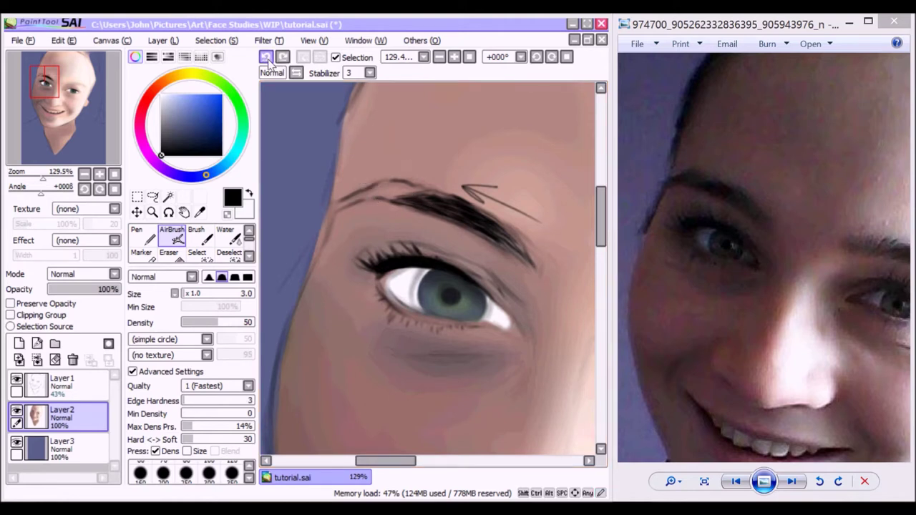
pyautogui.click(265, 56)
# Step: Fill the middle of the left-hand eyebrow with more fine black hair strokes
pyautogui.moveTo(433, 202)
pyautogui.mouseDown()
pyautogui.moveTo(392, 208)
pyautogui.moveTo(396, 196)
pyautogui.moveTo(418, 206)
pyautogui.moveTo(411, 192)
pyautogui.moveTo(392, 188)
pyautogui.moveTo(370, 205)
pyautogui.moveTo(370, 196)
pyautogui.moveTo(337, 207)
pyautogui.moveTo(382, 187)
pyautogui.moveTo(390, 200)
pyautogui.moveTo(376, 193)
pyautogui.moveTo(390, 202)
pyautogui.moveTo(426, 194)
pyautogui.moveTo(391, 187)
pyautogui.moveTo(366, 198)
pyautogui.moveTo(444, 203)
pyautogui.mouseUp()
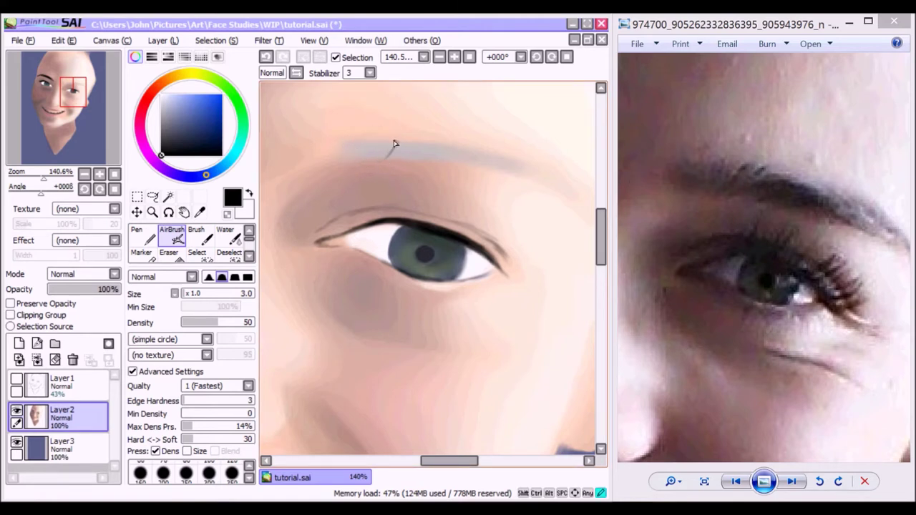
pyautogui.moveTo(393, 143); pyautogui.dragTo(343, 152)
pyautogui.moveTo(350, 113); pyautogui.dragTo(329, 153)
pyautogui.moveTo(350, 108); pyautogui.dragTo(356, 125)
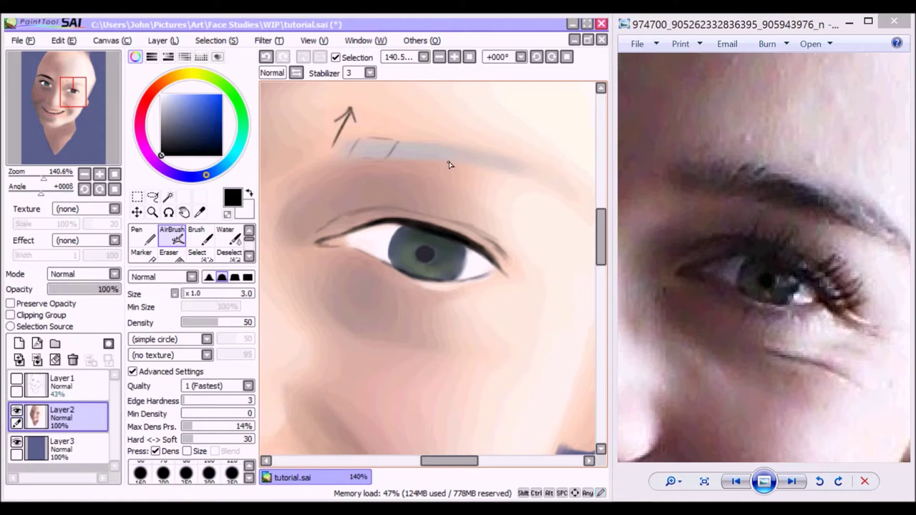
pyautogui.moveTo(421, 136)
pyautogui.mouseDown()
pyautogui.moveTo(485, 149)
pyautogui.moveTo(471, 151)
pyautogui.mouseUp()
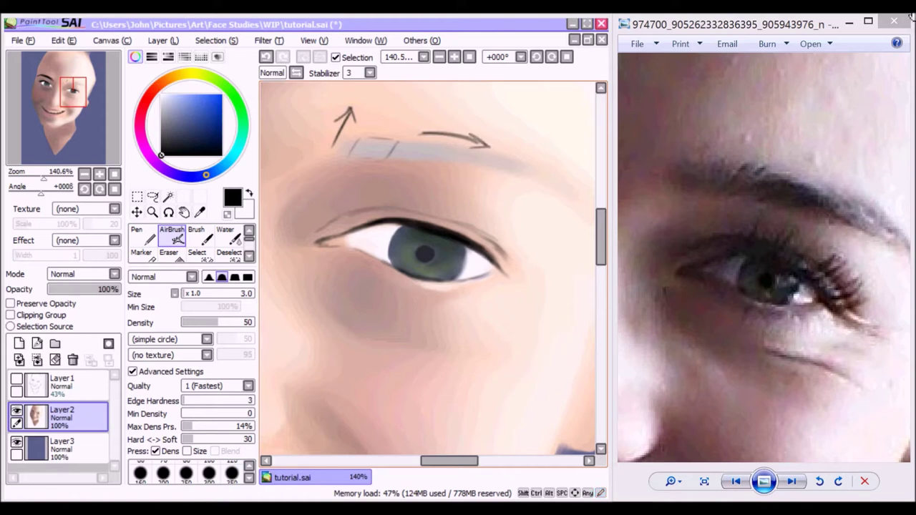
pyautogui.hotkey('ctrl', 'z')
pyautogui.hotkey('ctrl', 'z')
pyautogui.hotkey('ctrl', 'z')
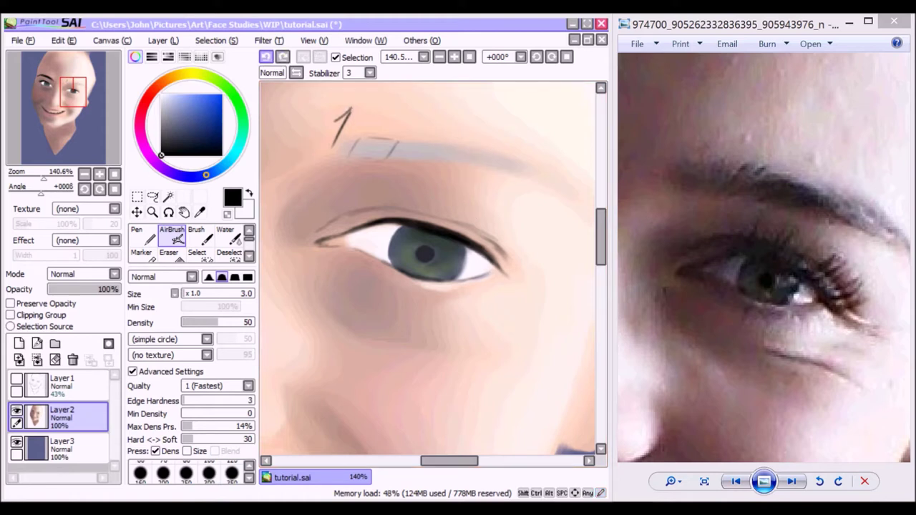
pyautogui.hotkey('ctrl', 'z')
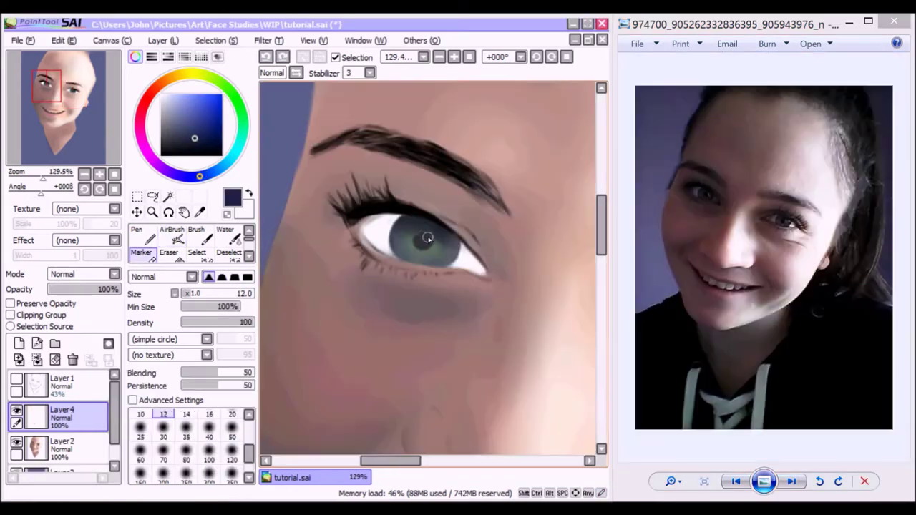
# Step: Airbrush dark blue shadows over the irises and whites of both eyes on Layer4 at size 12
pyautogui.click(172, 234)
pyautogui.click(192, 293)
pyautogui.moveTo(414, 226)
pyautogui.mouseDown()
pyautogui.moveTo(450, 233)
pyautogui.moveTo(472, 266)
pyautogui.moveTo(456, 262)
pyautogui.moveTo(476, 268)
pyautogui.moveTo(451, 247)
pyautogui.moveTo(447, 263)
pyautogui.mouseUp()
pyautogui.moveTo(376, 228)
pyautogui.mouseDown()
pyautogui.moveTo(380, 219)
pyautogui.moveTo(384, 246)
pyautogui.moveTo(379, 227)
pyautogui.mouseUp()
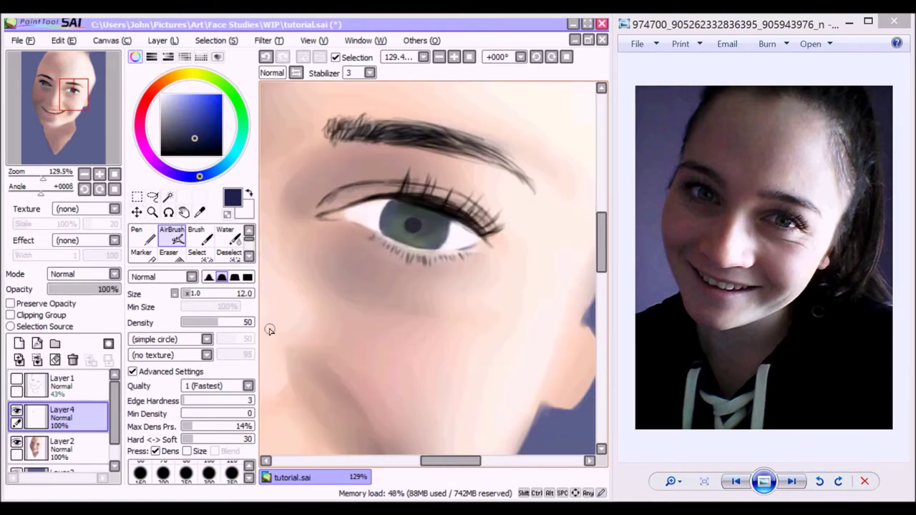
pyautogui.moveTo(379, 222)
pyautogui.mouseDown()
pyautogui.moveTo(366, 219)
pyautogui.moveTo(390, 212)
pyautogui.moveTo(362, 209)
pyautogui.moveTo(439, 227)
pyautogui.moveTo(465, 243)
pyautogui.moveTo(385, 229)
pyautogui.mouseUp()
# Step: Lower the opacity of the eye shadow layer, Layer4, to 40%
pyautogui.scroll(-4, 577, 300)
pyautogui.click(62, 100)
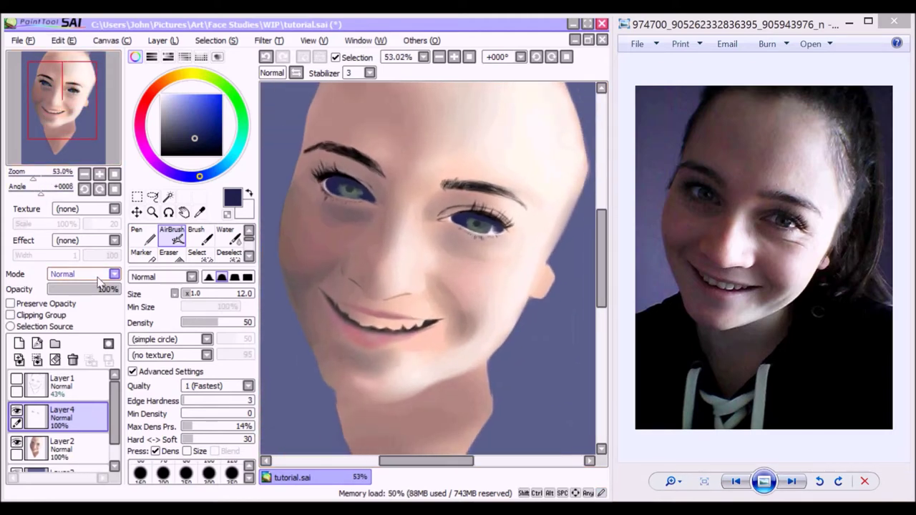
pyautogui.moveTo(107, 289); pyautogui.dragTo(77, 290)
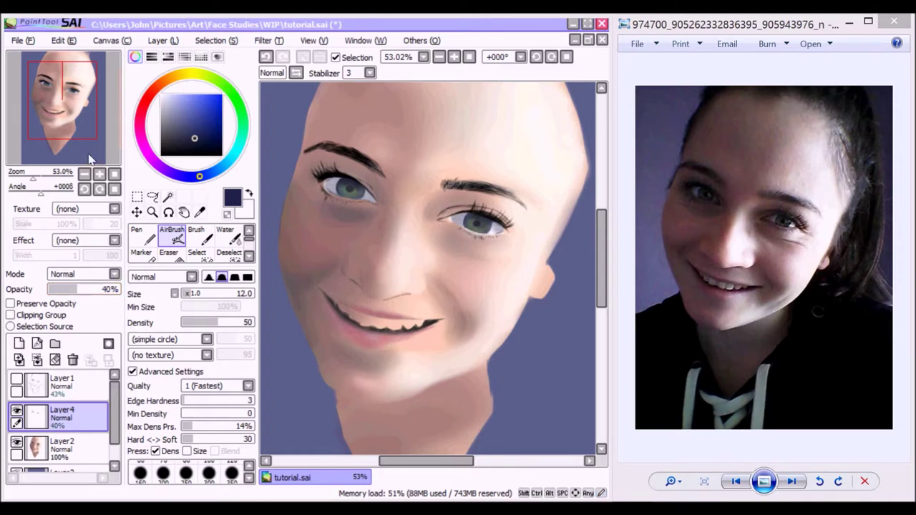
# Step: Soften the blue shadow over the eye with Blur at size 14
pyautogui.click(43, 177)
pyautogui.click(48, 90)
pyautogui.click(249, 256)
pyautogui.click(249, 256)
pyautogui.click(227, 254)
pyautogui.moveTo(376, 181); pyautogui.dragTo(386, 201)
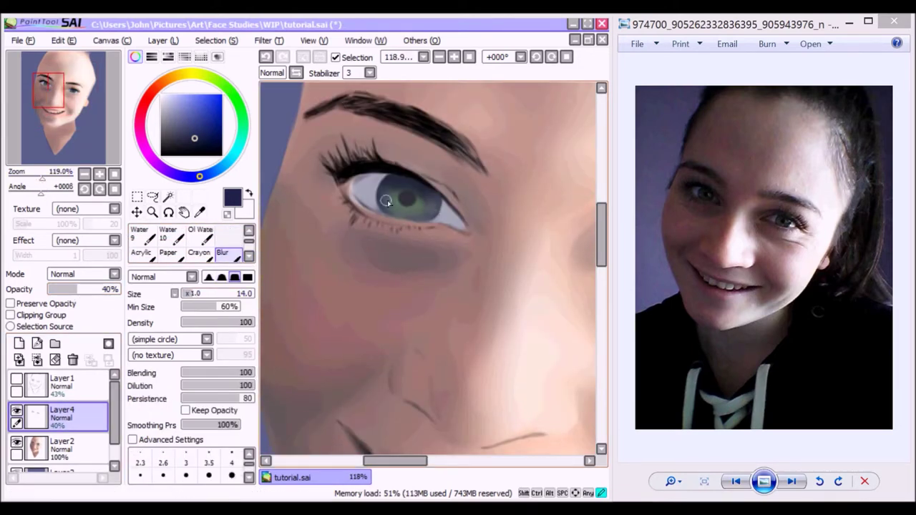
pyautogui.moveTo(395, 461); pyautogui.dragTo(436, 461)
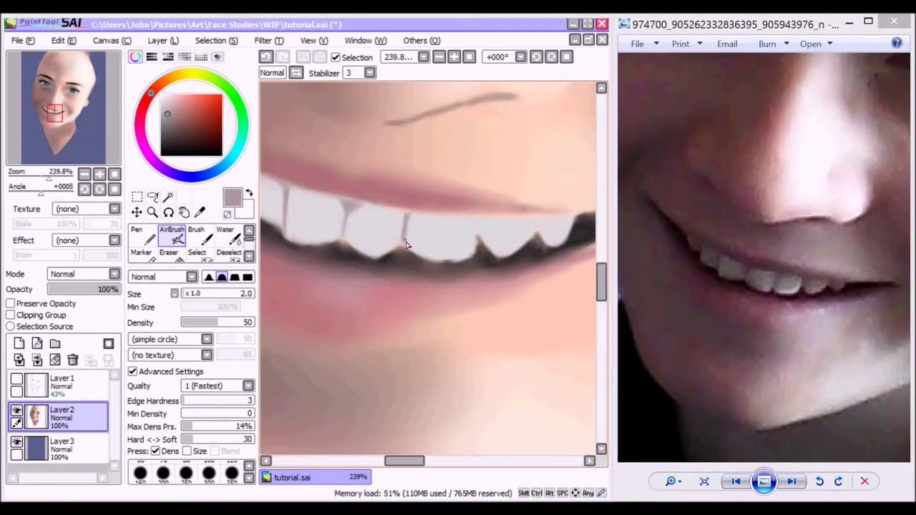
# Step: Draw thin greyish-pink separation lines between the upper teeth with the Airbrush at size 2
pyautogui.moveTo(405, 244); pyautogui.dragTo(404, 245)
pyautogui.moveTo(479, 226); pyautogui.dragTo(479, 233)
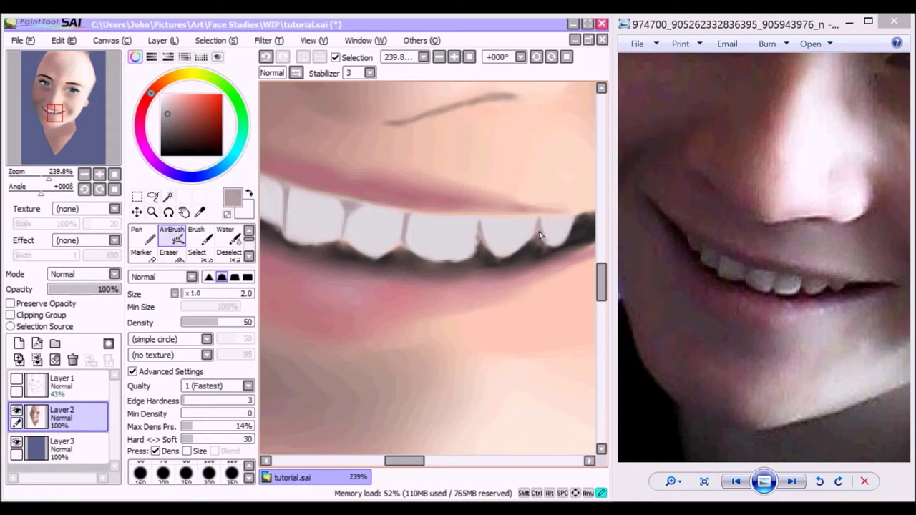
pyautogui.scroll(-2, 540, 200)
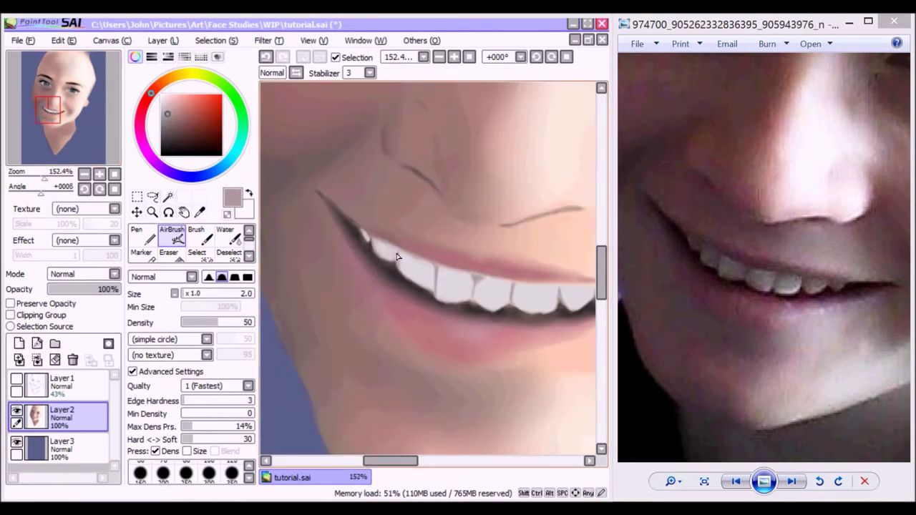
pyautogui.moveTo(435, 269)
pyautogui.mouseDown()
pyautogui.moveTo(434, 296)
pyautogui.moveTo(434, 281)
pyautogui.mouseUp()
# Step: Shade the teeth with grey on Layer4 using the Marker at sizes 8 and 3
pyautogui.moveTo(45, 176); pyautogui.dragTo(33, 175)
pyautogui.moveTo(78, 95); pyautogui.dragTo(75, 115)
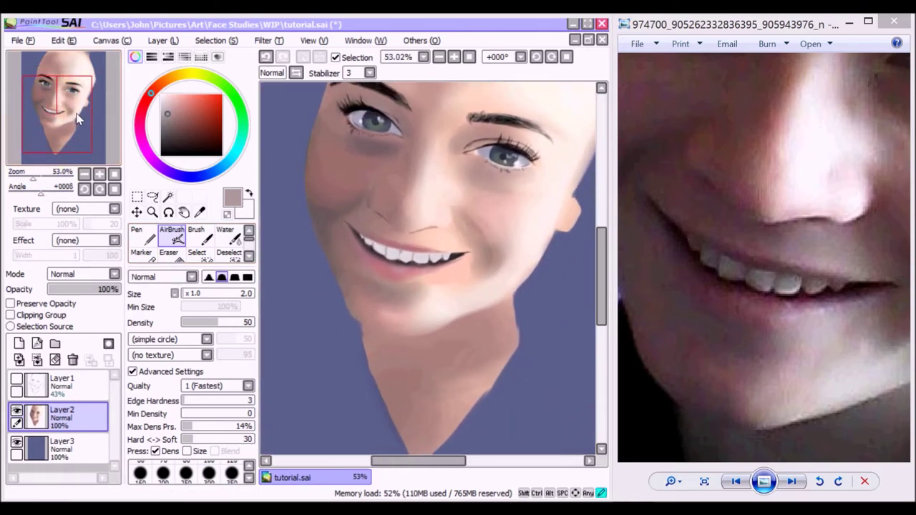
pyautogui.click(704, 481)
pyautogui.click(524, 30)
pyautogui.moveTo(602, 262); pyautogui.dragTo(603, 245)
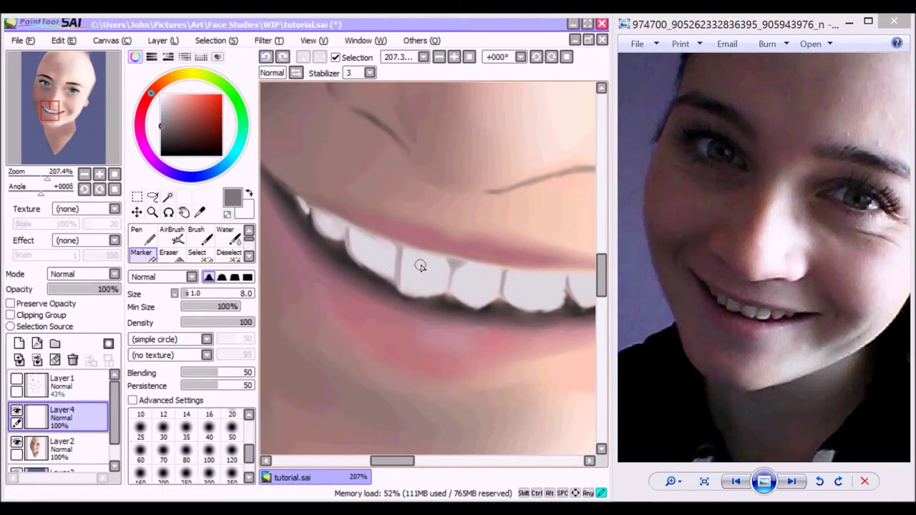
pyautogui.moveTo(426, 264)
pyautogui.mouseDown()
pyautogui.moveTo(408, 281)
pyautogui.moveTo(443, 272)
pyautogui.moveTo(419, 256)
pyautogui.moveTo(439, 262)
pyautogui.moveTo(443, 275)
pyautogui.moveTo(413, 259)
pyautogui.moveTo(435, 286)
pyautogui.mouseUp()
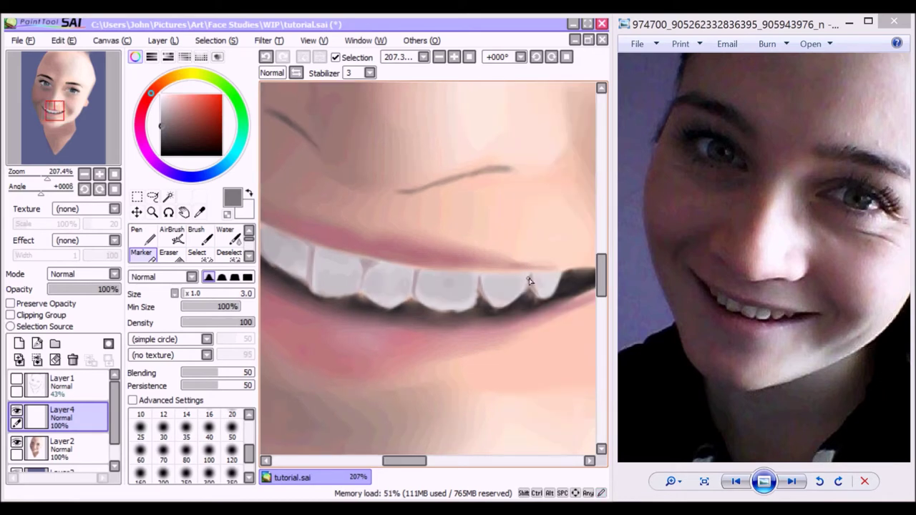
pyautogui.moveTo(529, 282); pyautogui.dragTo(551, 279)
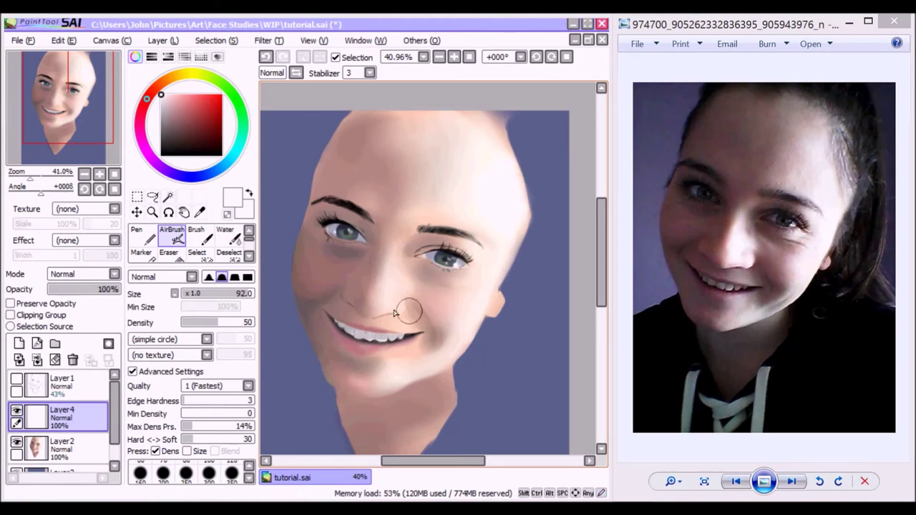
# Step: Airbrush white highlights on the right-hand cheek, chin and nose of Layer4 at sizes 46 and 38
pyautogui.click(205, 293)
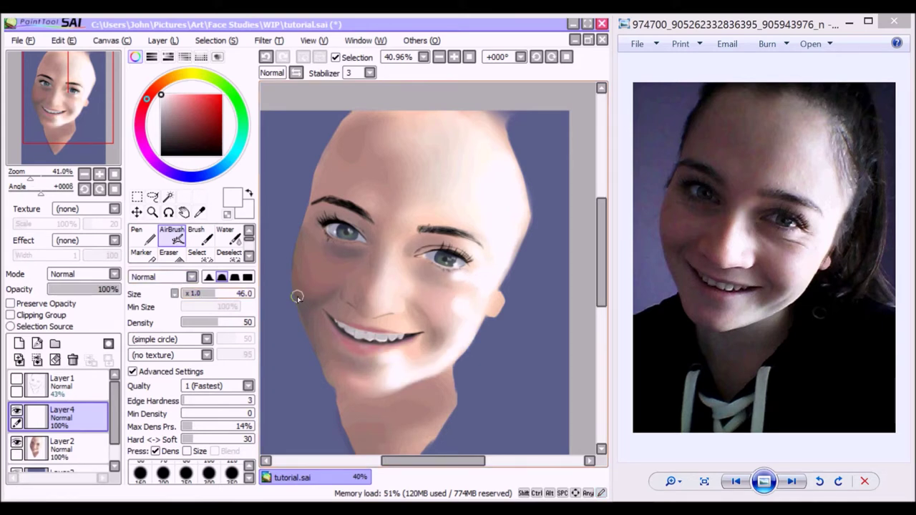
pyautogui.click(209, 293)
pyautogui.moveTo(393, 253)
pyautogui.mouseDown()
pyautogui.moveTo(381, 305)
pyautogui.moveTo(390, 275)
pyautogui.moveTo(406, 289)
pyautogui.mouseUp()
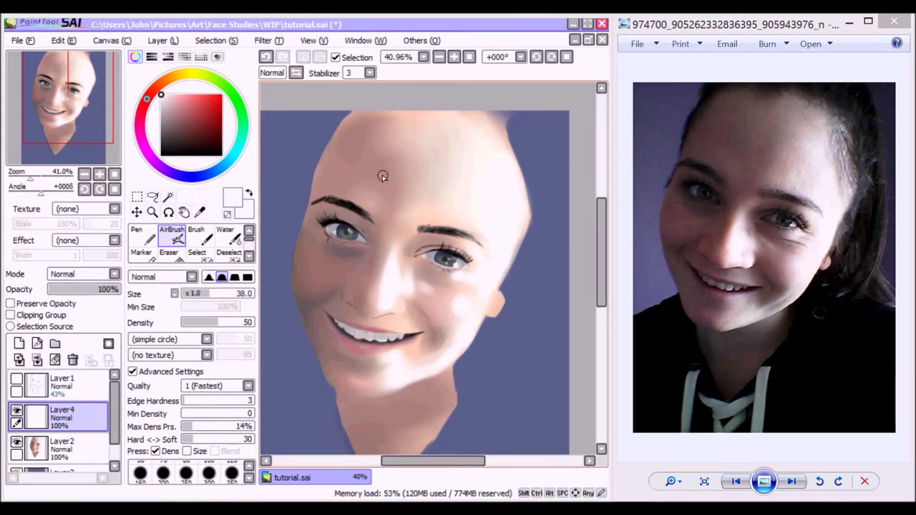
# Step: Blend the white highlights on the cheek, chin and under the right-hand eye using Blur, starting at size 100
pyautogui.scroll(-3, 215, 240)
pyautogui.click(227, 236)
pyautogui.moveTo(209, 293); pyautogui.dragTo(252, 298)
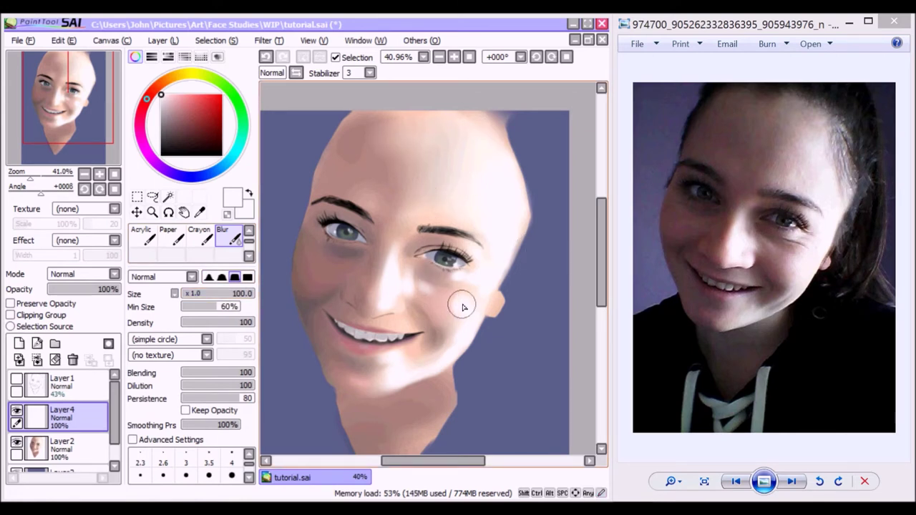
pyautogui.moveTo(462, 304)
pyautogui.mouseDown()
pyautogui.moveTo(449, 344)
pyautogui.moveTo(447, 305)
pyautogui.mouseUp()
pyautogui.moveTo(398, 368)
pyautogui.mouseDown()
pyautogui.moveTo(360, 403)
pyautogui.moveTo(399, 368)
pyautogui.mouseUp()
pyautogui.click(216, 294)
pyautogui.moveTo(414, 292)
pyautogui.mouseDown()
pyautogui.moveTo(393, 254)
pyautogui.moveTo(379, 299)
pyautogui.moveTo(398, 247)
pyautogui.moveTo(394, 308)
pyautogui.moveTo(392, 283)
pyautogui.moveTo(409, 275)
pyautogui.moveTo(391, 275)
pyautogui.moveTo(466, 281)
pyautogui.moveTo(452, 285)
pyautogui.moveTo(455, 253)
pyautogui.moveTo(469, 283)
pyautogui.mouseUp()
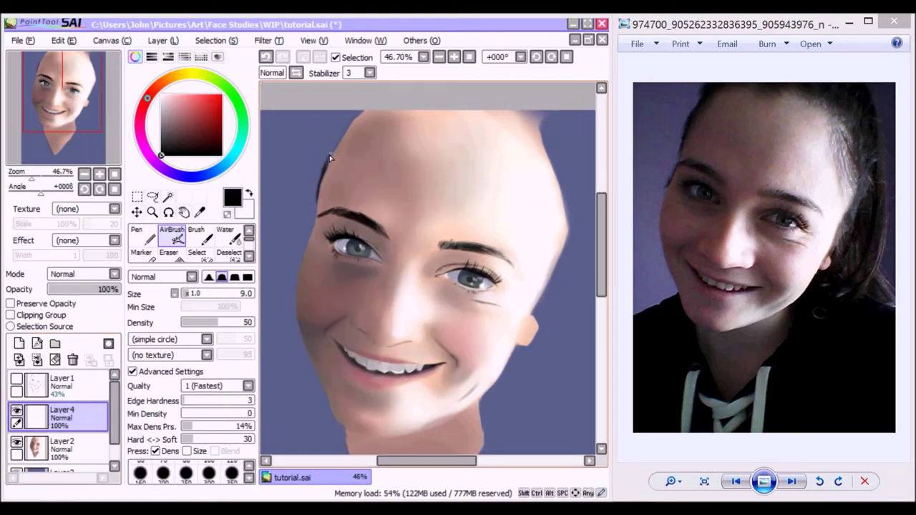
# Step: Paint black hair along the left-hand edge of the forehead at sizes 9 and 14, adding fine strands at size 6
pyautogui.moveTo(325, 170)
pyautogui.mouseDown()
pyautogui.moveTo(356, 115)
pyautogui.moveTo(322, 183)
pyautogui.mouseUp()
pyautogui.press('b')
pyautogui.moveTo(345, 139)
pyautogui.mouseDown()
pyautogui.moveTo(356, 116)
pyautogui.moveTo(322, 172)
pyautogui.mouseUp()
pyautogui.click(167, 255)
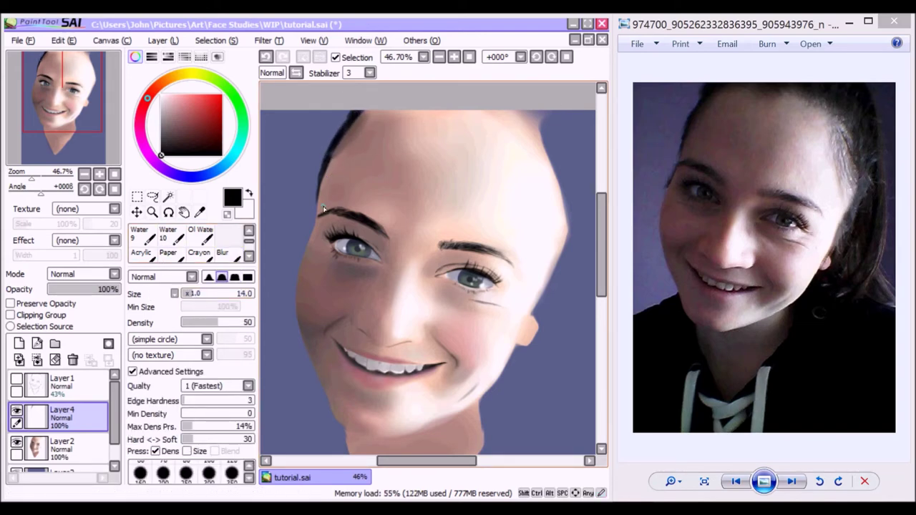
pyautogui.moveTo(314, 211); pyautogui.dragTo(331, 146)
pyautogui.moveTo(312, 187); pyautogui.dragTo(331, 143)
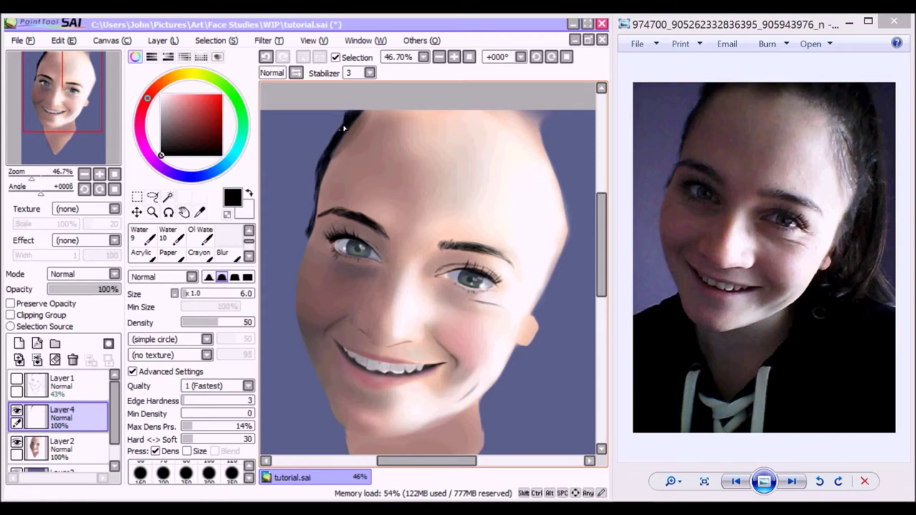
# Step: Paint black hair down the right-hand side of the forehead on Layer4, starting with the Water brush at size 100
pyautogui.moveTo(249, 241); pyautogui.dragTo(249, 230)
pyautogui.click(227, 236)
pyautogui.moveTo(193, 293); pyautogui.dragTo(254, 294)
pyautogui.moveTo(544, 127); pyautogui.dragTo(566, 171)
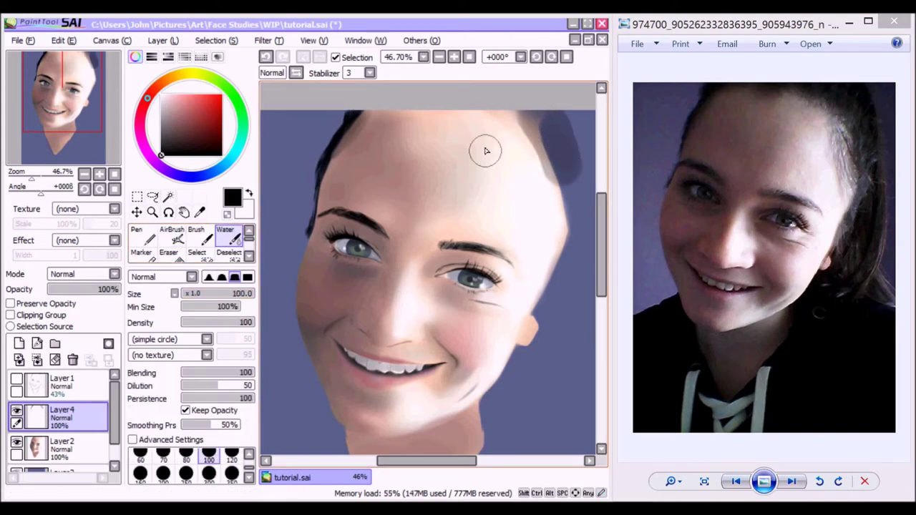
pyautogui.moveTo(501, 121)
pyautogui.mouseDown()
pyautogui.moveTo(551, 182)
pyautogui.moveTo(558, 307)
pyautogui.mouseUp()
pyautogui.press('v')
pyautogui.moveTo(534, 107)
pyautogui.mouseDown()
pyautogui.moveTo(551, 165)
pyautogui.moveTo(566, 105)
pyautogui.mouseUp()
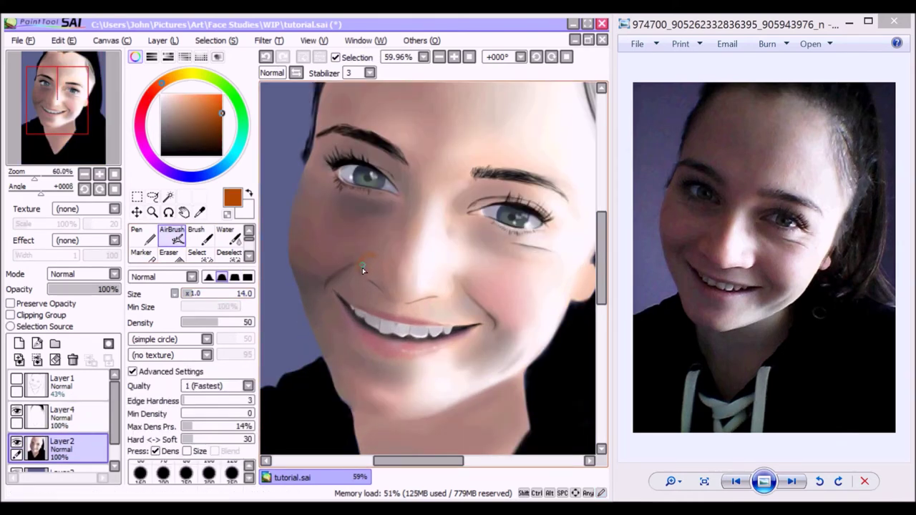
# Step: Shade the crease beside the nose on Layer2 with dark grey-brown AirBrush at size 10, softening it with Blur at sizes 29 and 12
pyautogui.press('b')
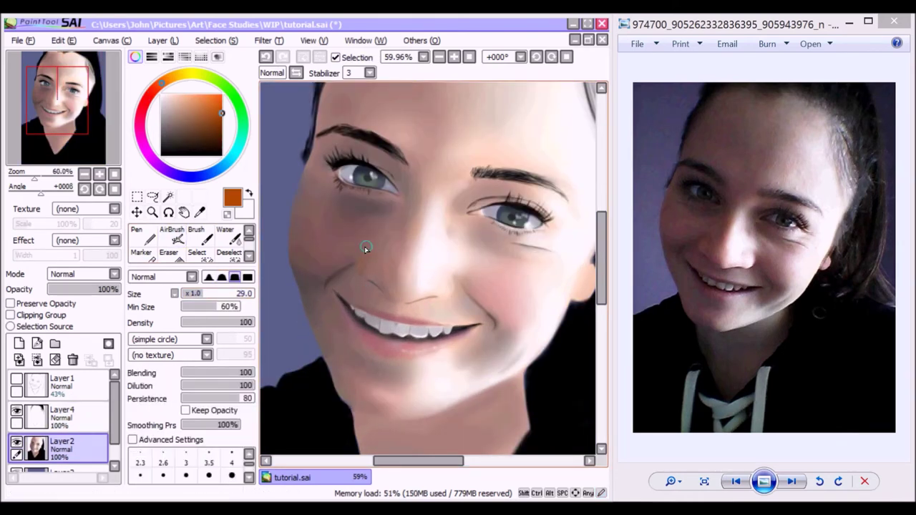
pyautogui.click(173, 136)
pyautogui.click(171, 236)
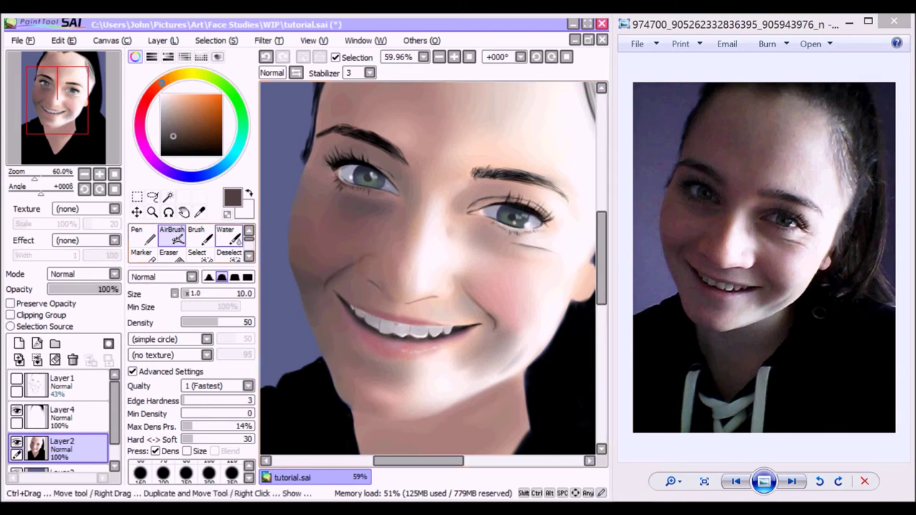
pyautogui.scroll(-2, 215, 240)
pyautogui.click(228, 236)
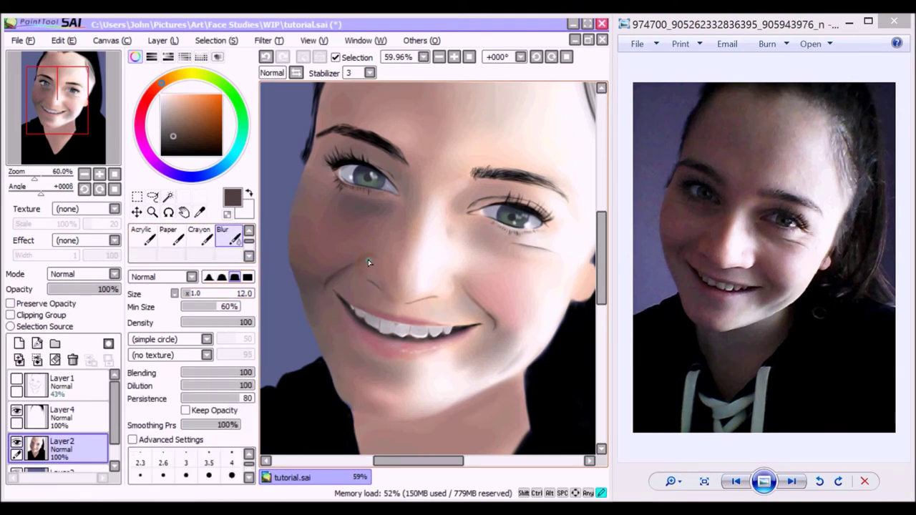
pyautogui.click(36, 175)
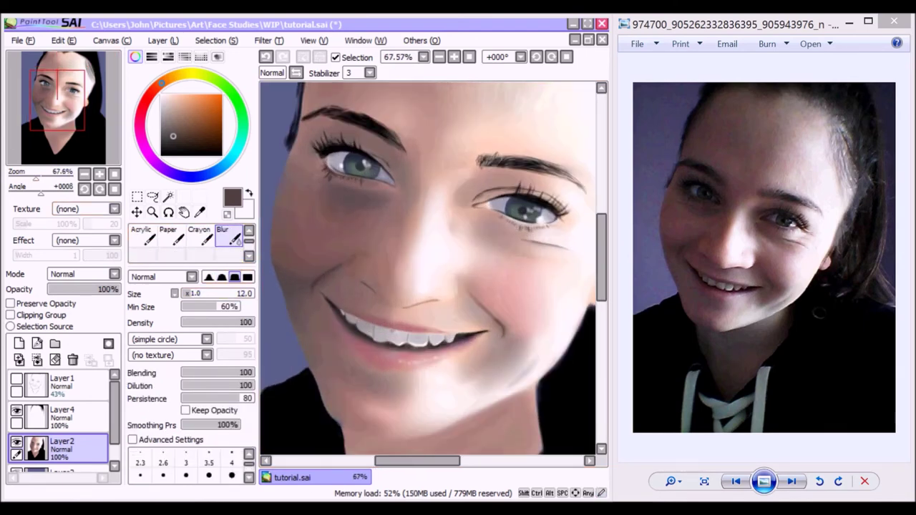
# Step: Sample pink from the right-hand cheek and soften the left-hand smile crease beside the nose at size 15
pyautogui.rightClick(487, 286)
pyautogui.scroll(2, 201, 240)
pyautogui.press(']')
pyautogui.click(362, 273)
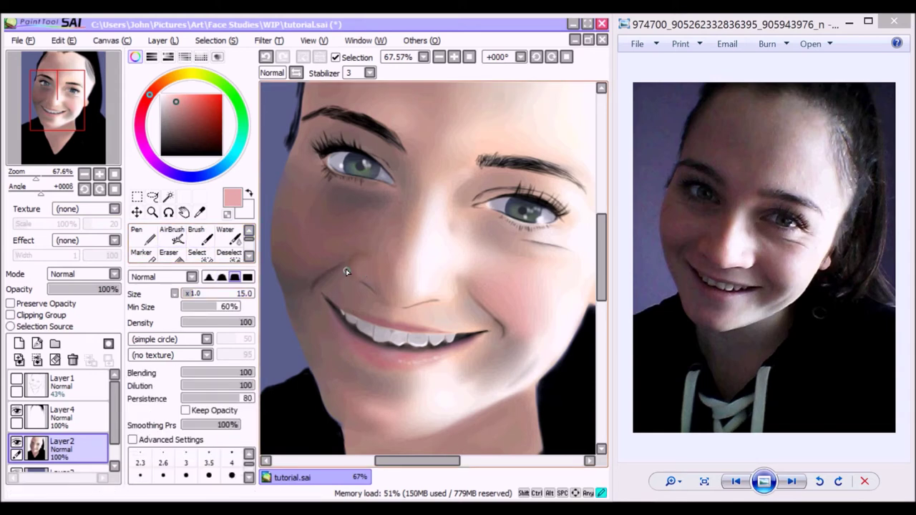
pyautogui.press(']')
pyautogui.press(']')
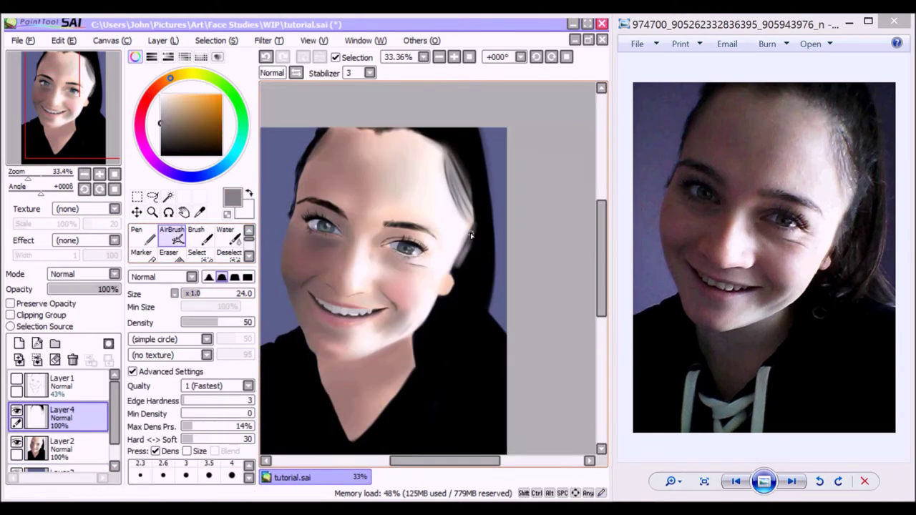
# Step: Airbrush grey over the hair beside the right-hand temple on Layer4 at size 24
pyautogui.moveTo(480, 199)
pyautogui.mouseDown()
pyautogui.moveTo(527, 188)
pyautogui.moveTo(477, 218)
pyautogui.moveTo(470, 248)
pyautogui.moveTo(472, 191)
pyautogui.moveTo(464, 269)
pyautogui.mouseUp()
# Step: Paint thin muted-brown strands along the outer edge of the right-hand hair using the AirBrush at sizes 14 and 8
pyautogui.click(890, 219)
pyautogui.moveTo(200, 133); pyautogui.dragTo(222, 124)
pyautogui.click(195, 293)
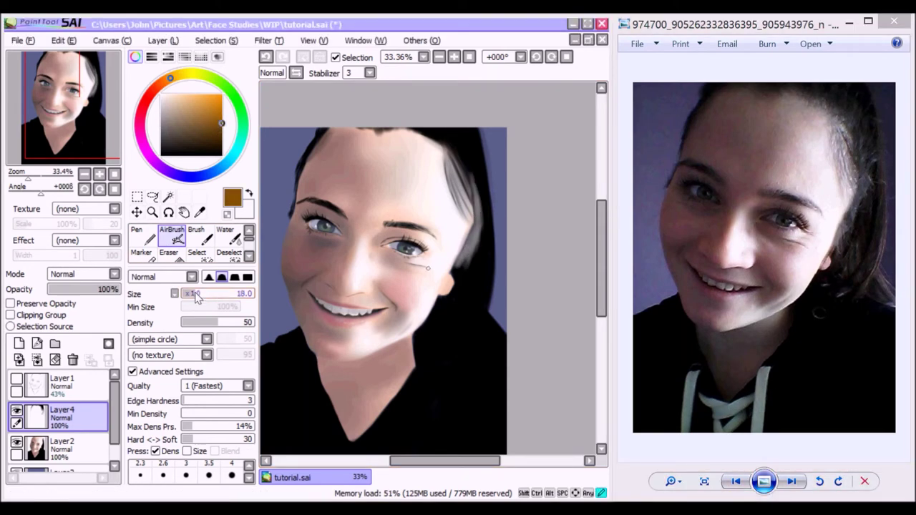
pyautogui.moveTo(196, 294); pyautogui.dragTo(192, 294)
pyautogui.hotkey('ctrl', 'z')
pyautogui.moveTo(486, 251)
pyautogui.mouseDown()
pyautogui.moveTo(479, 308)
pyautogui.moveTo(488, 312)
pyautogui.mouseUp()
pyautogui.click(192, 122)
pyautogui.hotkey('ctrl', 'z')
pyautogui.click(186, 122)
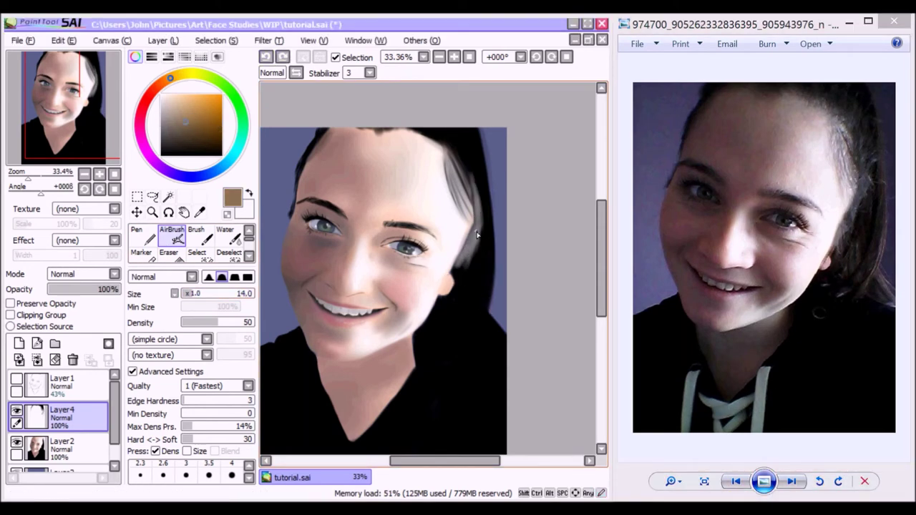
pyautogui.moveTo(488, 201)
pyautogui.mouseDown()
pyautogui.moveTo(491, 286)
pyautogui.moveTo(481, 305)
pyautogui.mouseUp()
pyautogui.click(209, 474)
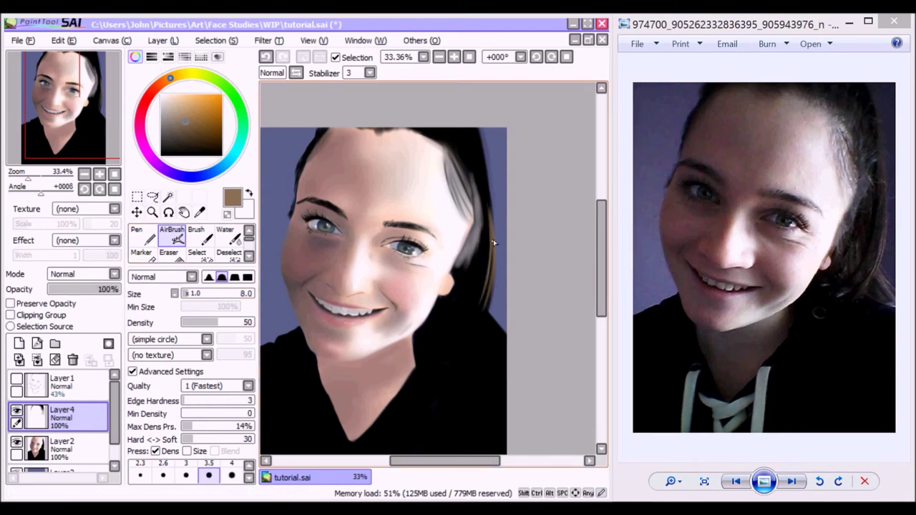
pyautogui.moveTo(484, 155); pyautogui.dragTo(493, 226)
# Step: Airbrush muted brown over the hair below and behind the right-hand ear at size 57, toggling Layer1 and Layer2 visibility to compare
pyautogui.click(202, 293)
pyautogui.click(17, 378)
pyautogui.click(17, 442)
pyautogui.click(16, 441)
pyautogui.click(17, 379)
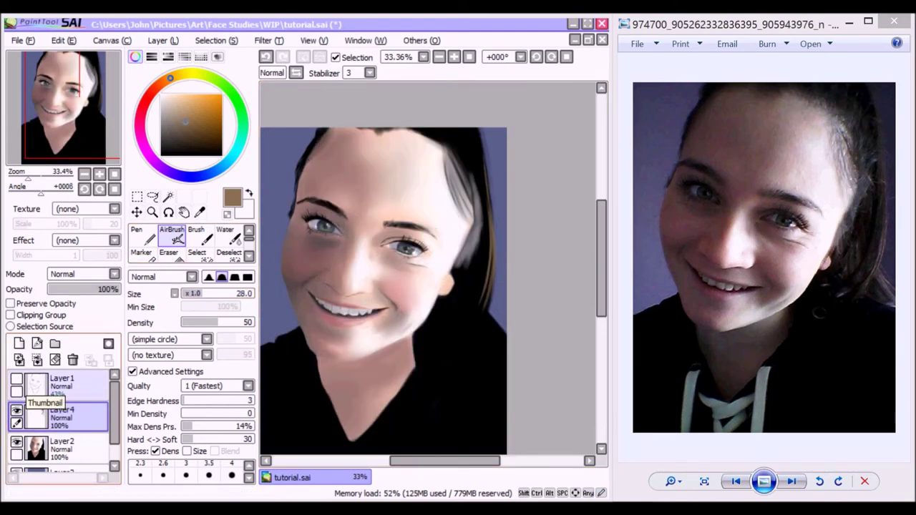
pyautogui.click(179, 135)
pyautogui.click(181, 121)
pyautogui.click(223, 294)
pyautogui.moveTo(471, 270)
pyautogui.mouseDown()
pyautogui.moveTo(483, 339)
pyautogui.moveTo(469, 292)
pyautogui.moveTo(477, 257)
pyautogui.mouseUp()
pyautogui.click(17, 441)
pyautogui.click(17, 379)
pyautogui.click(17, 442)
pyautogui.click(16, 379)
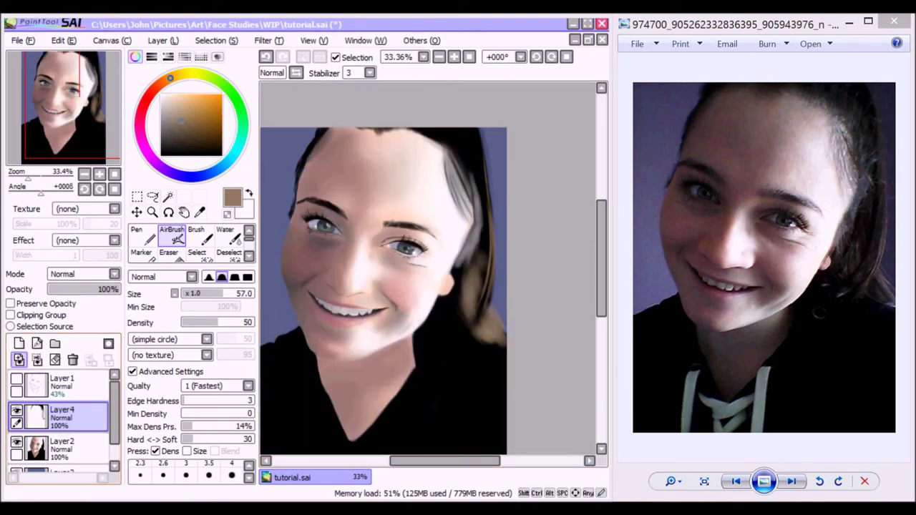
# Step: Paint black strands at size 8 over the outer hair edge, the right-hand temple and the brown lower hair
pyautogui.click(161, 155)
pyautogui.click(187, 293)
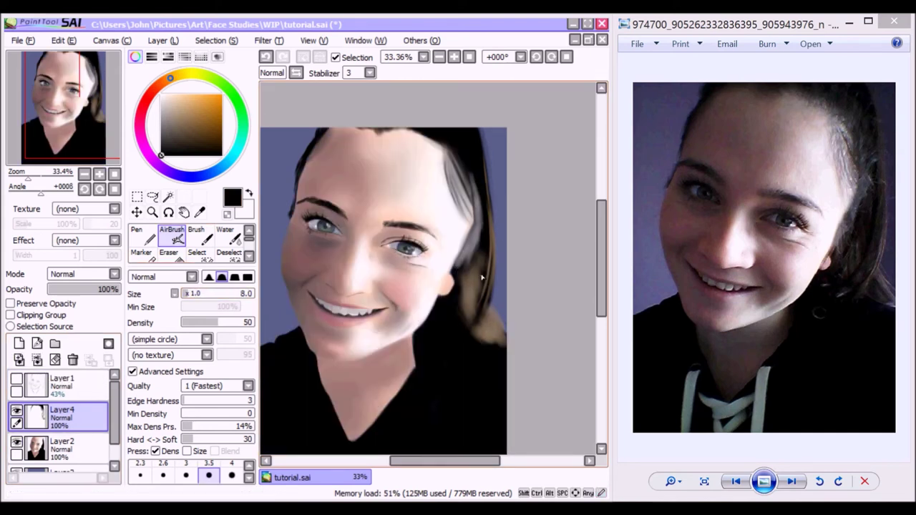
pyautogui.moveTo(494, 271); pyautogui.dragTo(490, 213)
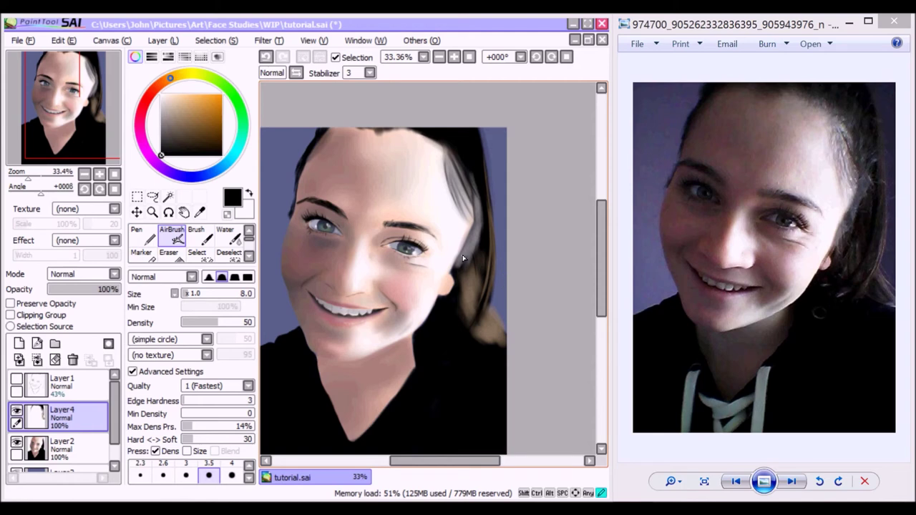
pyautogui.moveTo(473, 218)
pyautogui.mouseDown()
pyautogui.moveTo(441, 299)
pyautogui.moveTo(461, 256)
pyautogui.mouseUp()
pyautogui.moveTo(455, 183); pyautogui.dragTo(473, 219)
pyautogui.moveTo(460, 281)
pyautogui.mouseDown()
pyautogui.moveTo(470, 321)
pyautogui.moveTo(501, 349)
pyautogui.mouseUp()
# Step: Add sampled dark-brown strands to the lower right-hand hair at size 8 and shade the hair beside the ear at size 29
pyautogui.rightClick(486, 332)
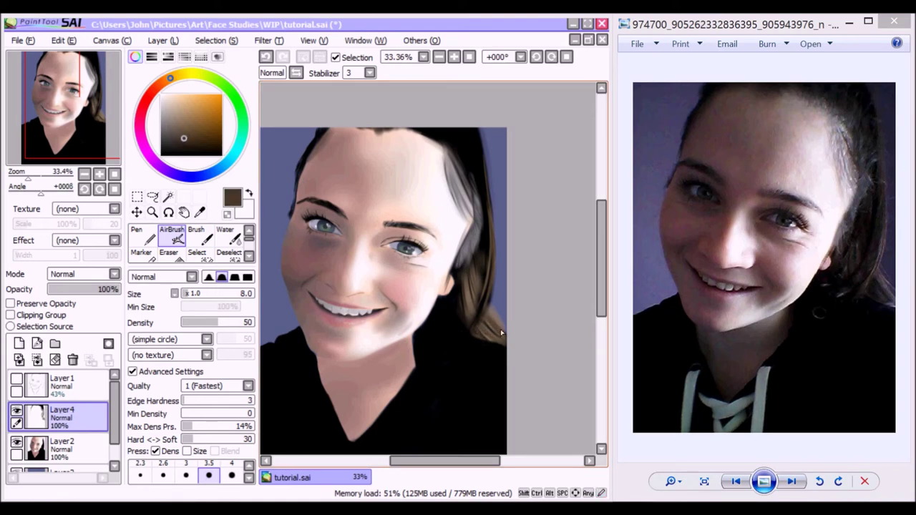
pyautogui.moveTo(490, 314); pyautogui.dragTo(500, 330)
pyautogui.click(202, 294)
pyautogui.moveTo(452, 285); pyautogui.dragTo(457, 309)
pyautogui.rightClick(458, 293)
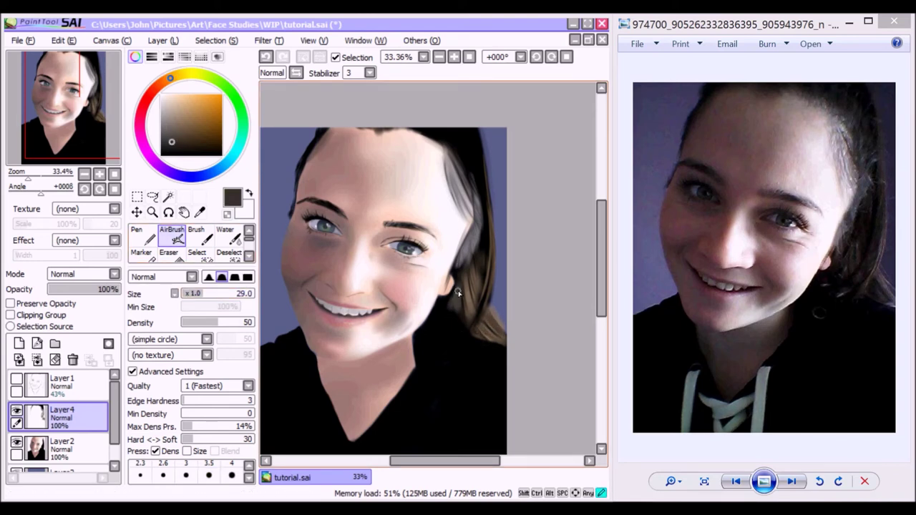